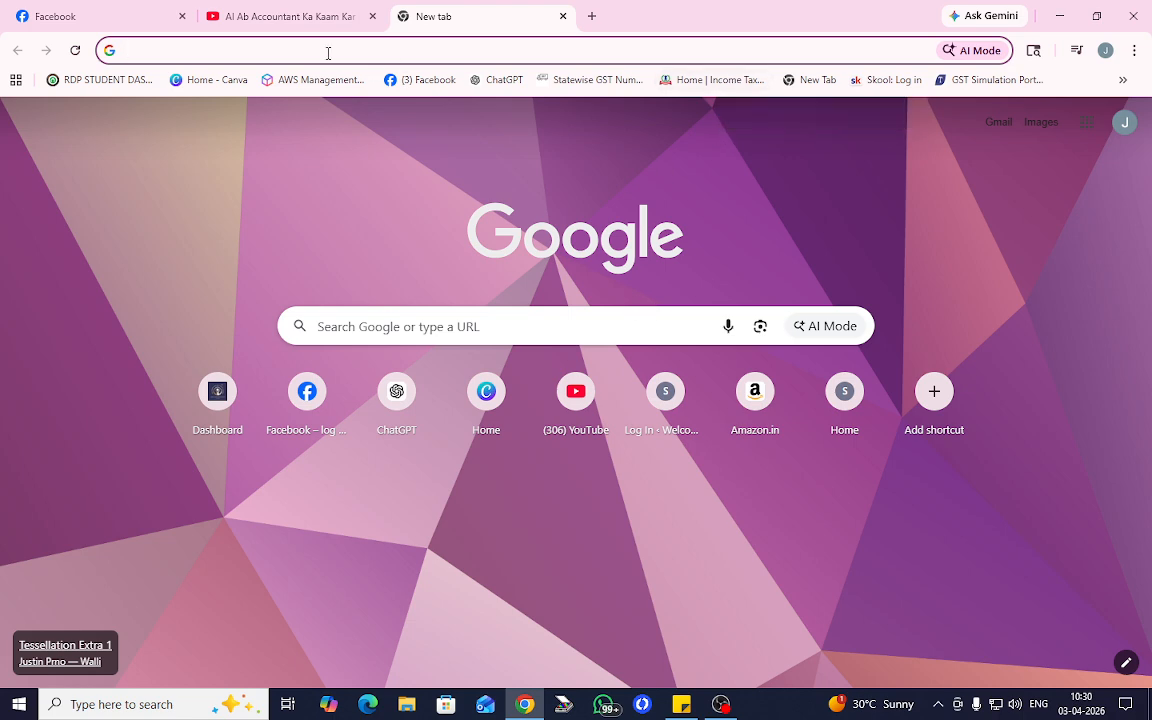
- Load the incometax.gov.in e-Filing home page from the bookmarks bar
left_click(716, 80)
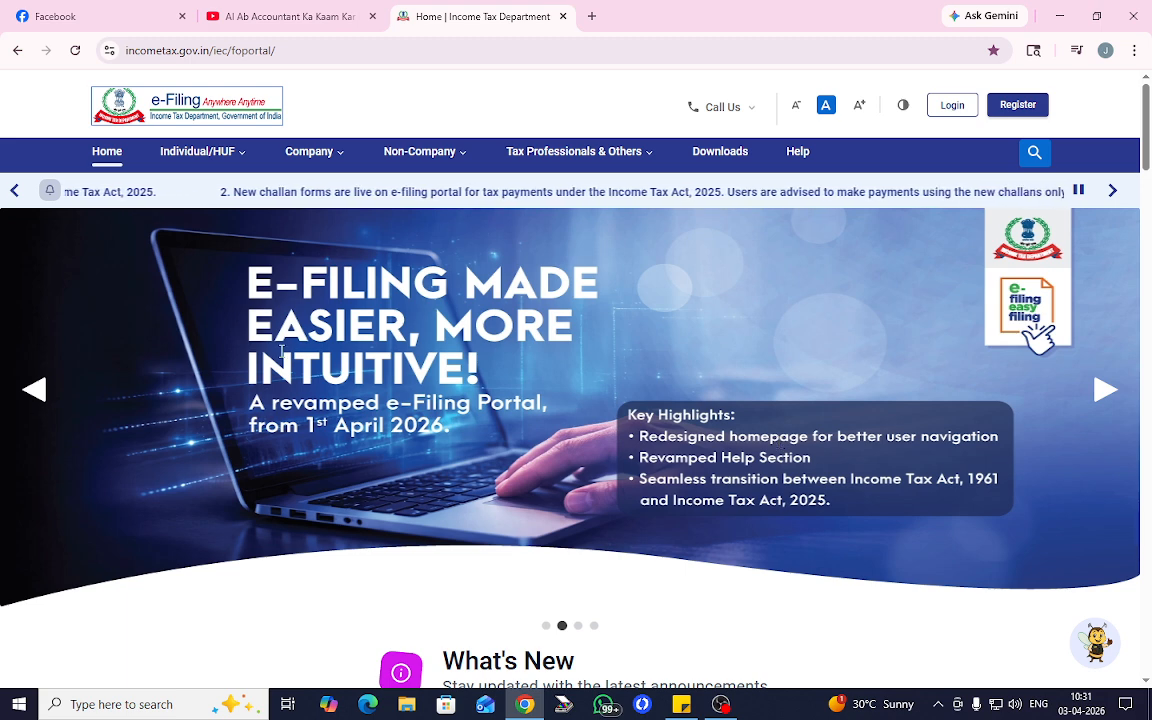
scroll(681, 391, "down", 3)
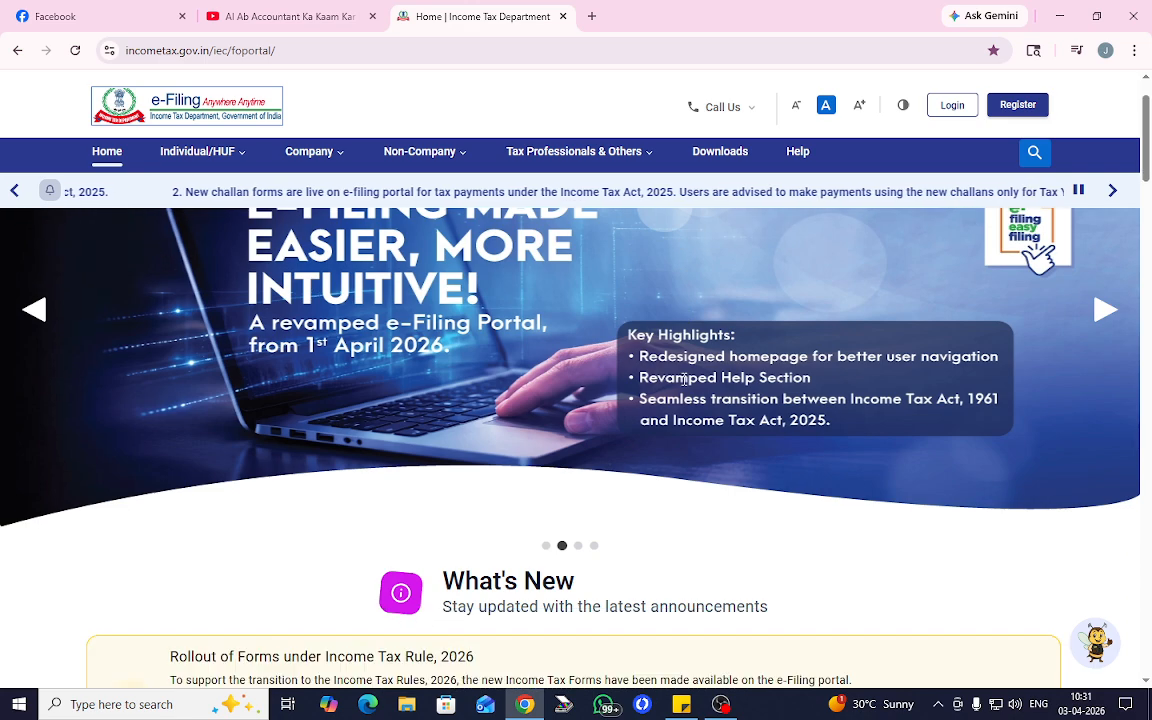
scroll(642, 377, "up", 3)
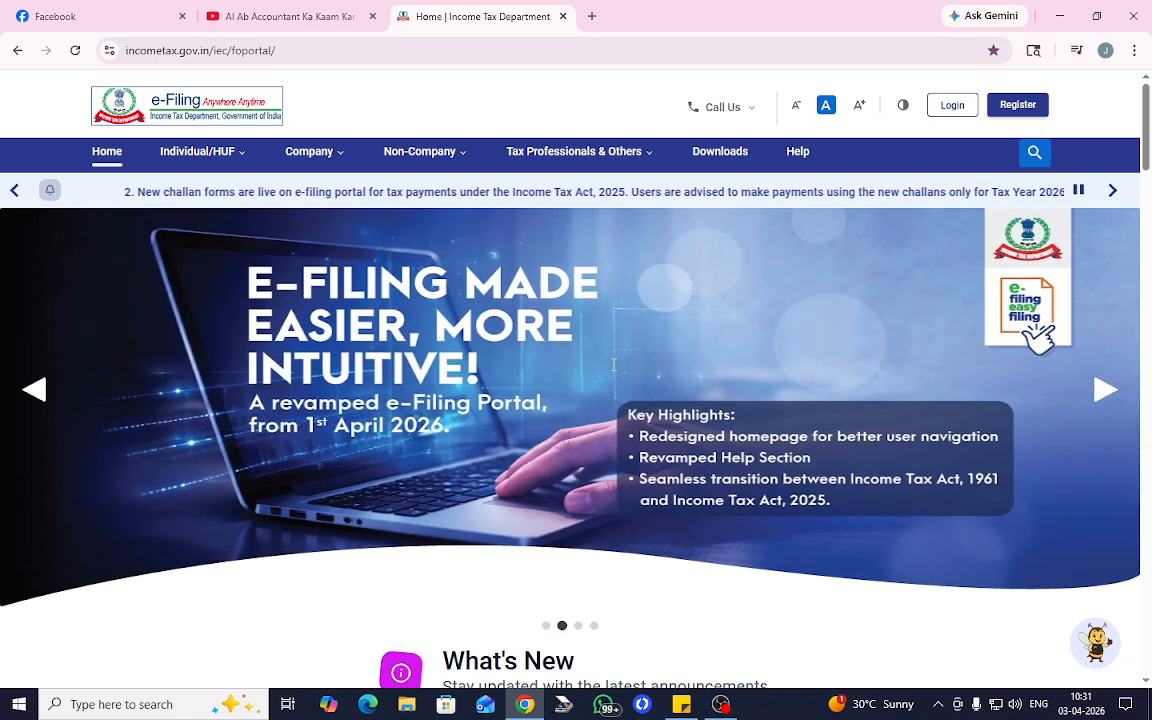
scroll(635, 478, "down", 5)
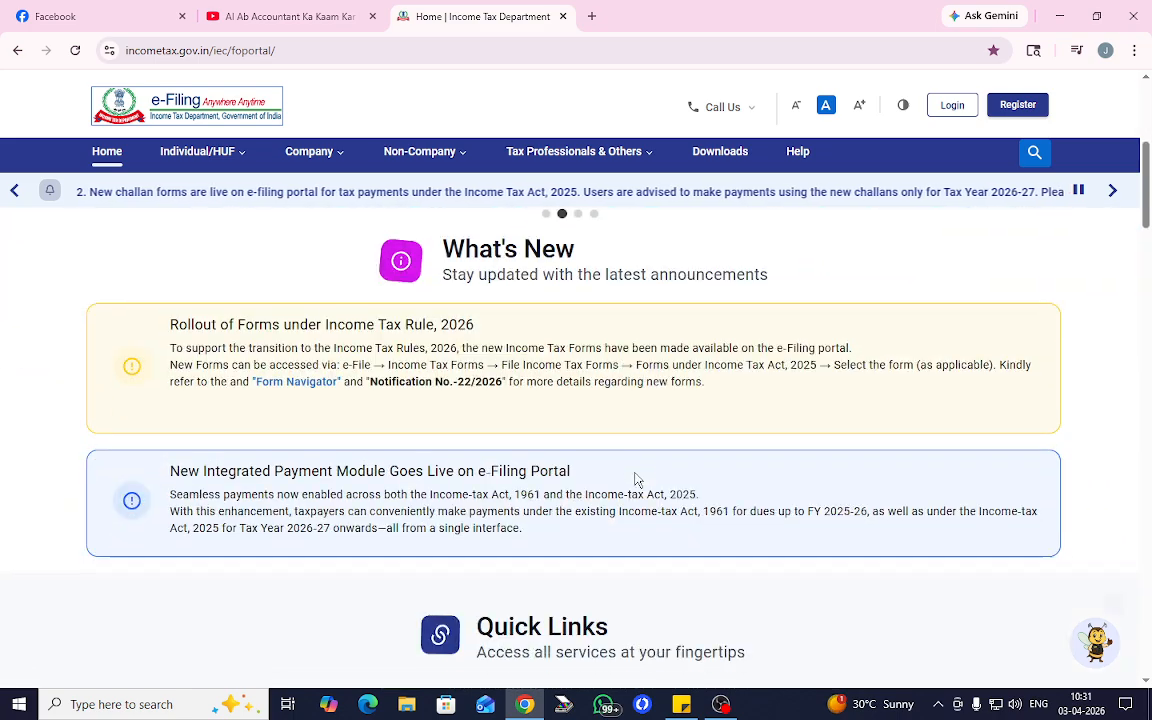
scroll(636, 479, "down", 3)
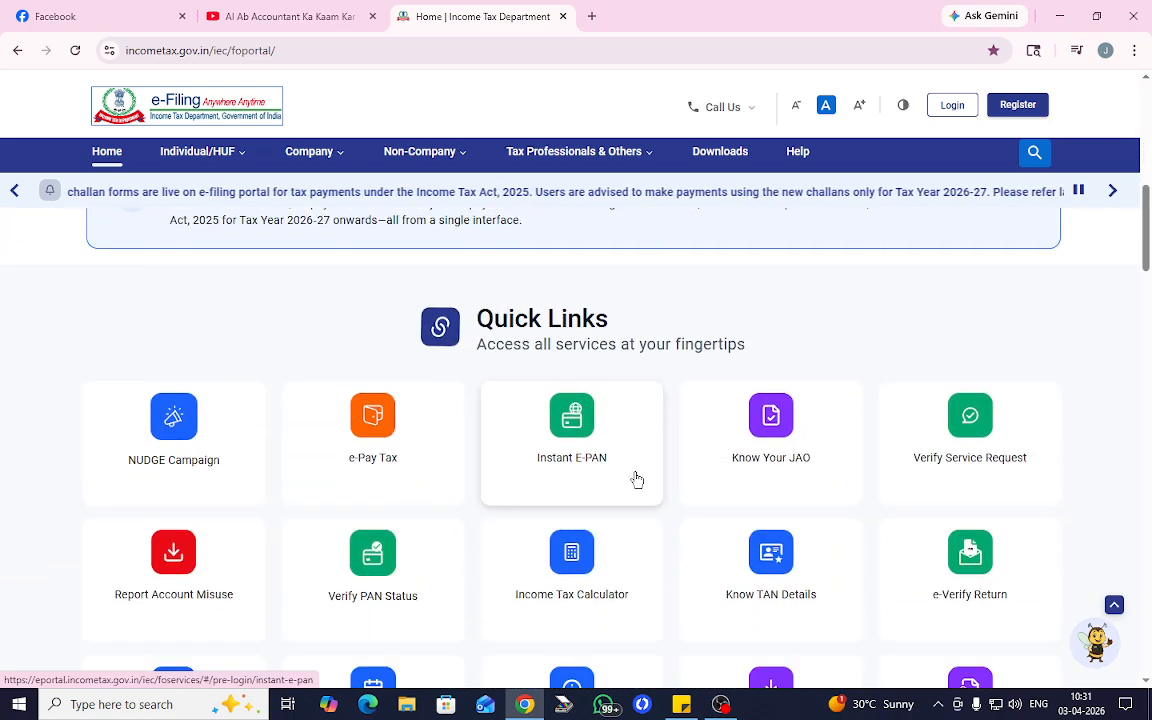
scroll(636, 479, "down", 3)
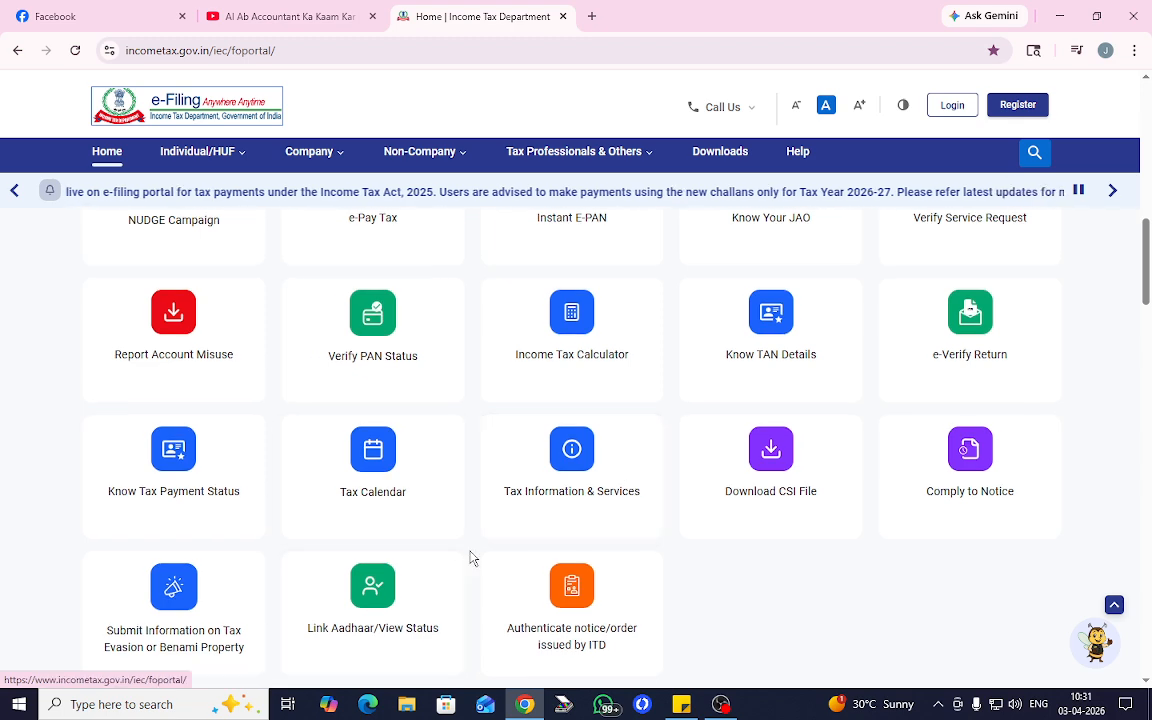
scroll(466, 545, "up", 2)
scroll(463, 545, "down", 3)
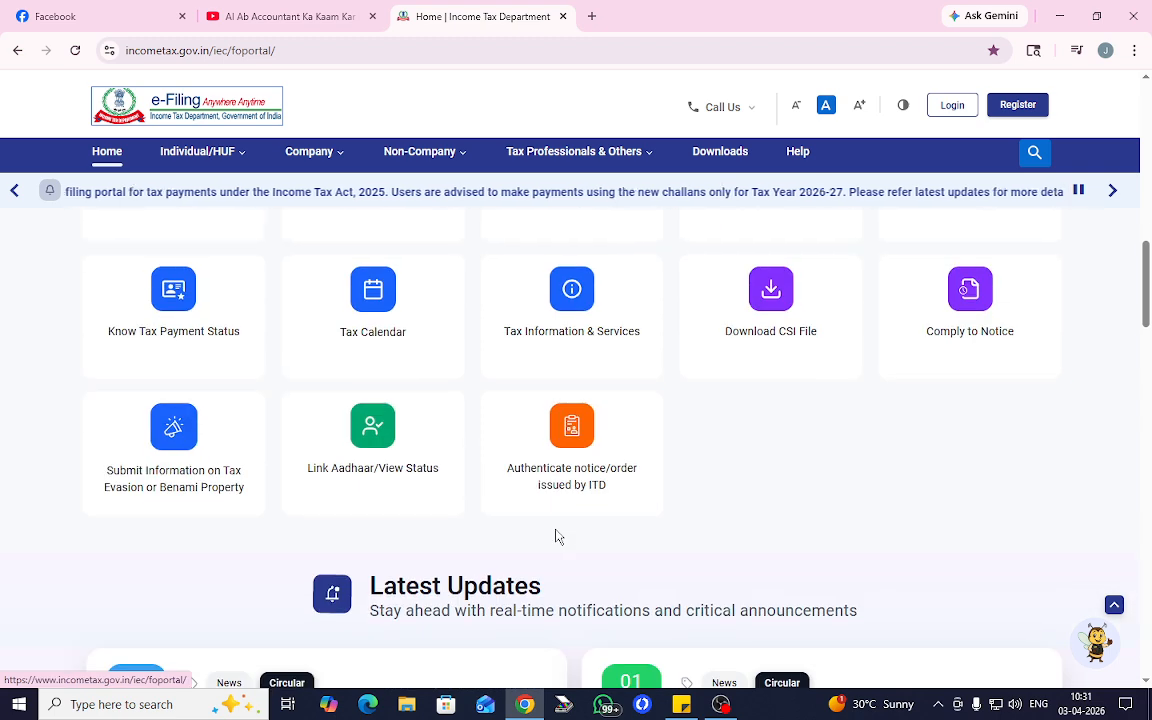
scroll(620, 533, "up", 1)
scroll(527, 532, "up", 1)
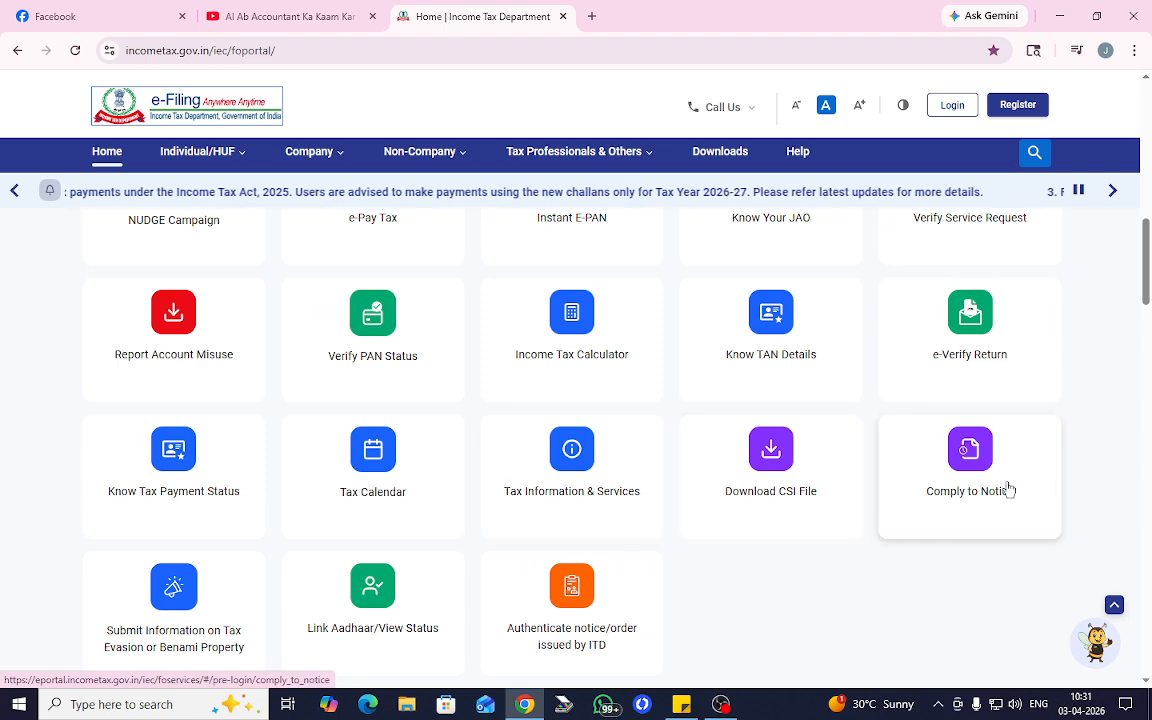
scroll(375, 562, "up", 1)
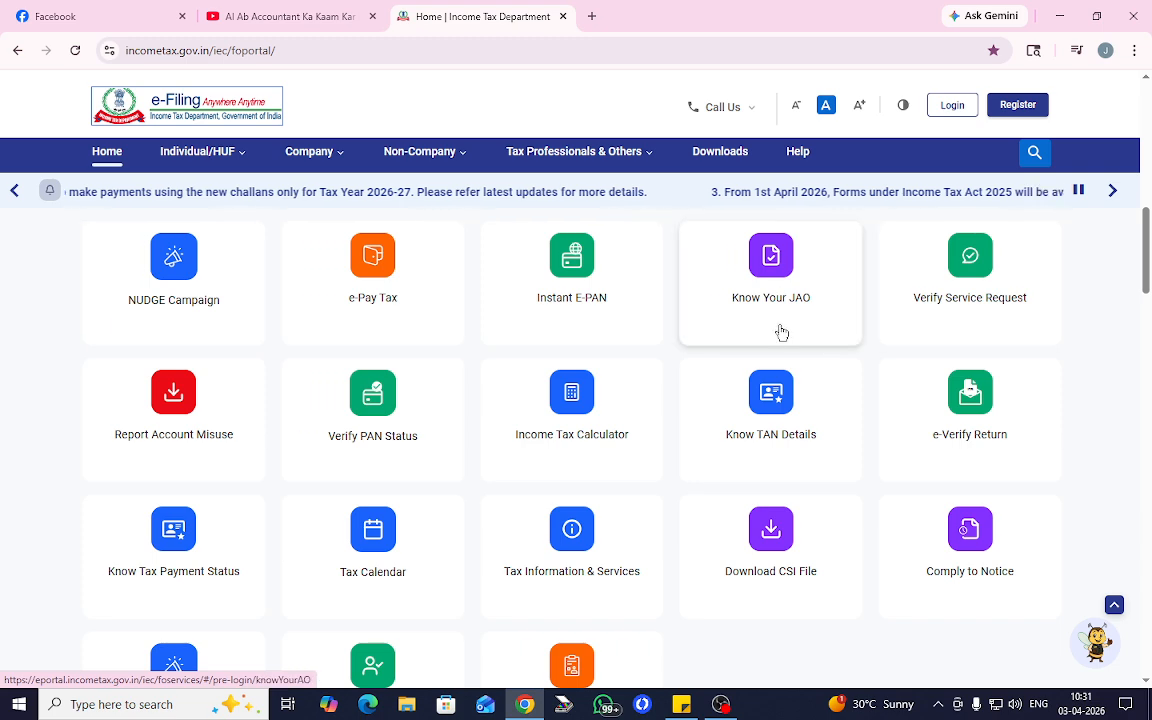
scroll(780, 330, "up", 1)
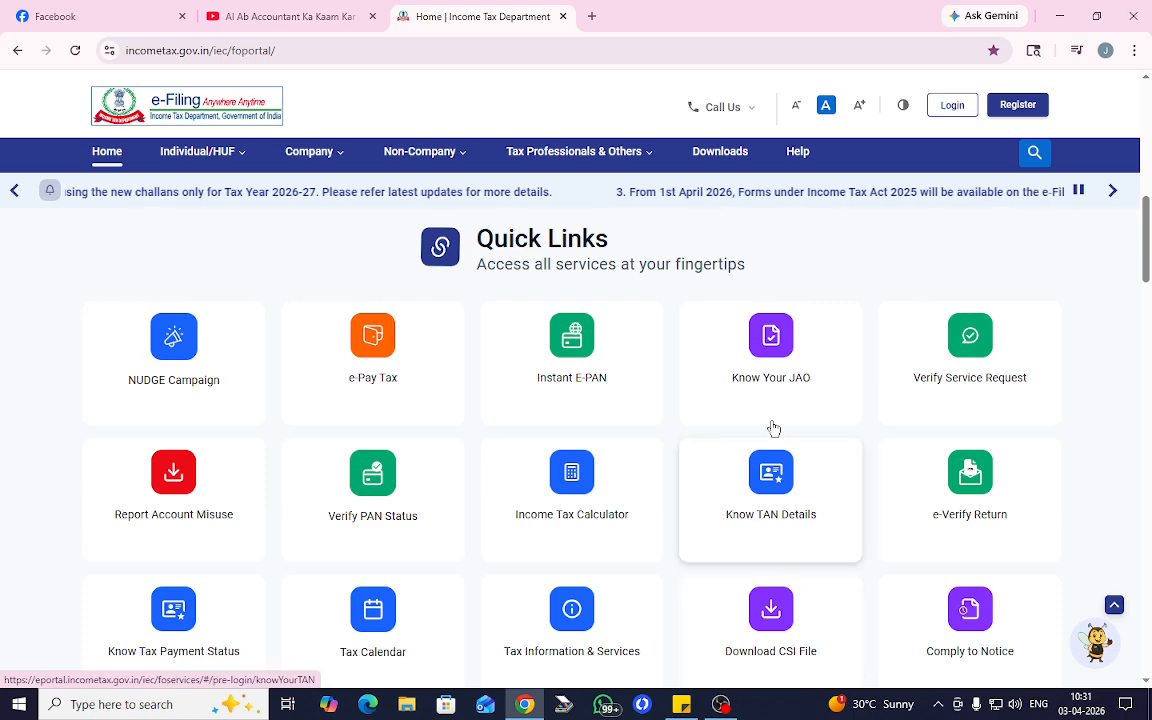
scroll(52, 460, "down", 2)
scroll(69, 252, "up", 1)
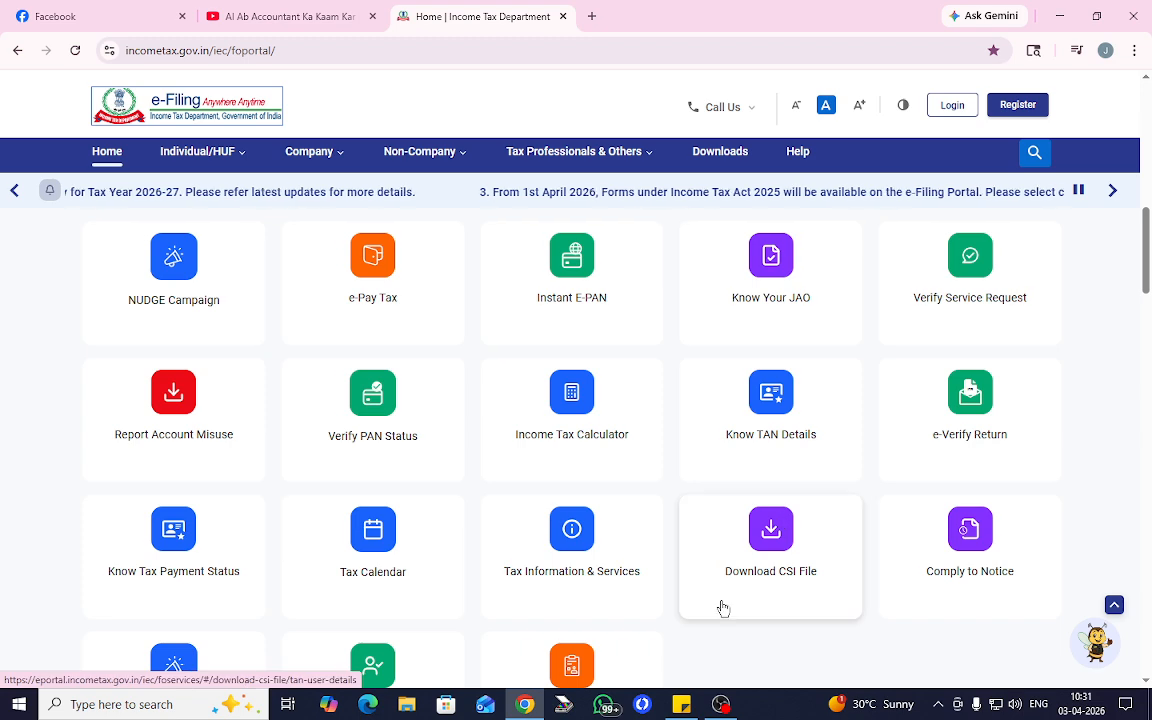
scroll(720, 605, "down", 3)
scroll(640, 620, "up", 3)
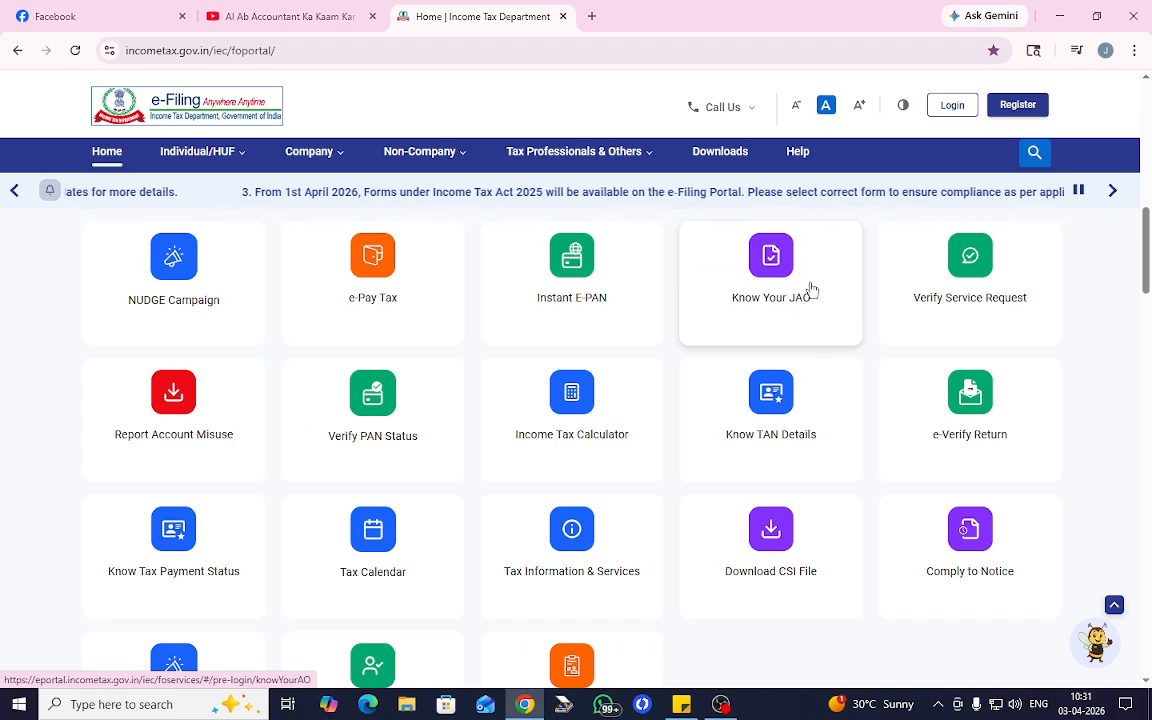
scroll(900, 553, "down", 2)
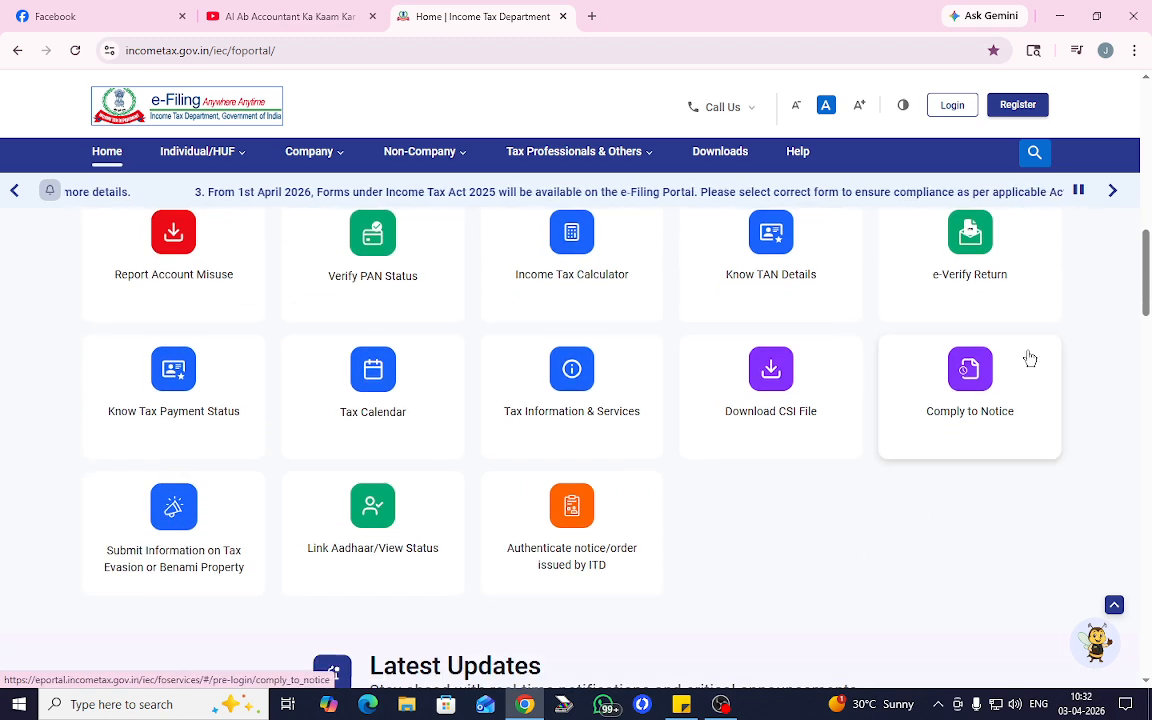
scroll(400, 292, "up", 2)
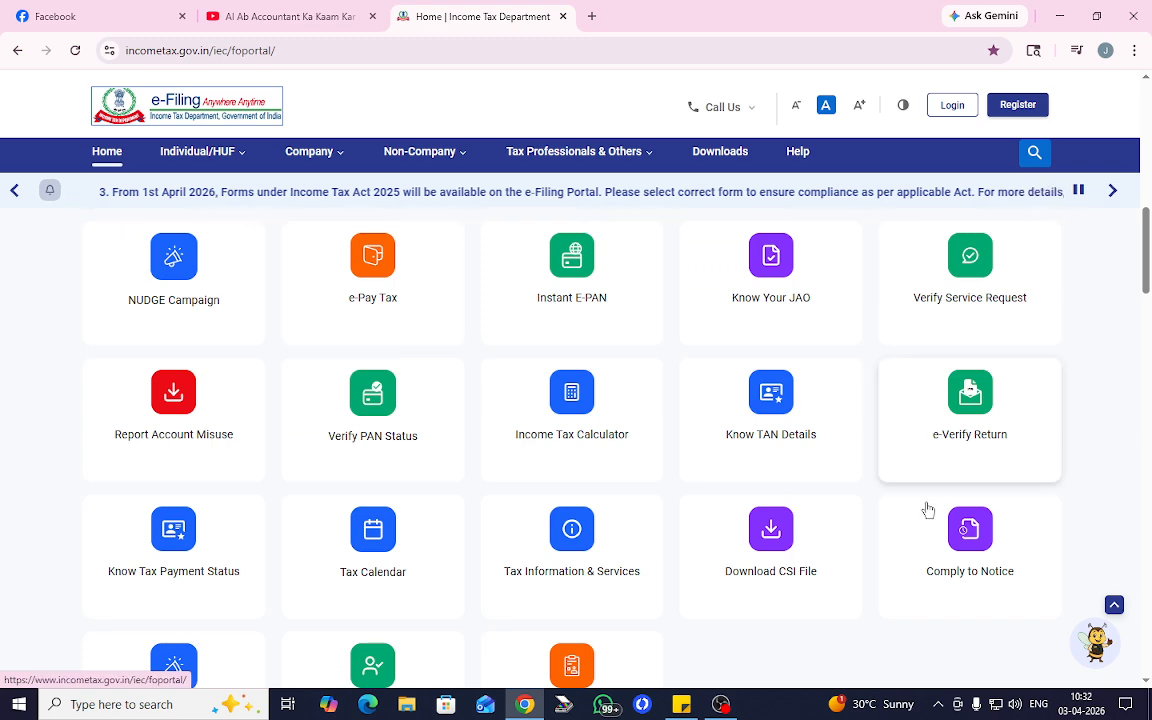
scroll(900, 519, "down", 4)
scroll(834, 532, "up", 4)
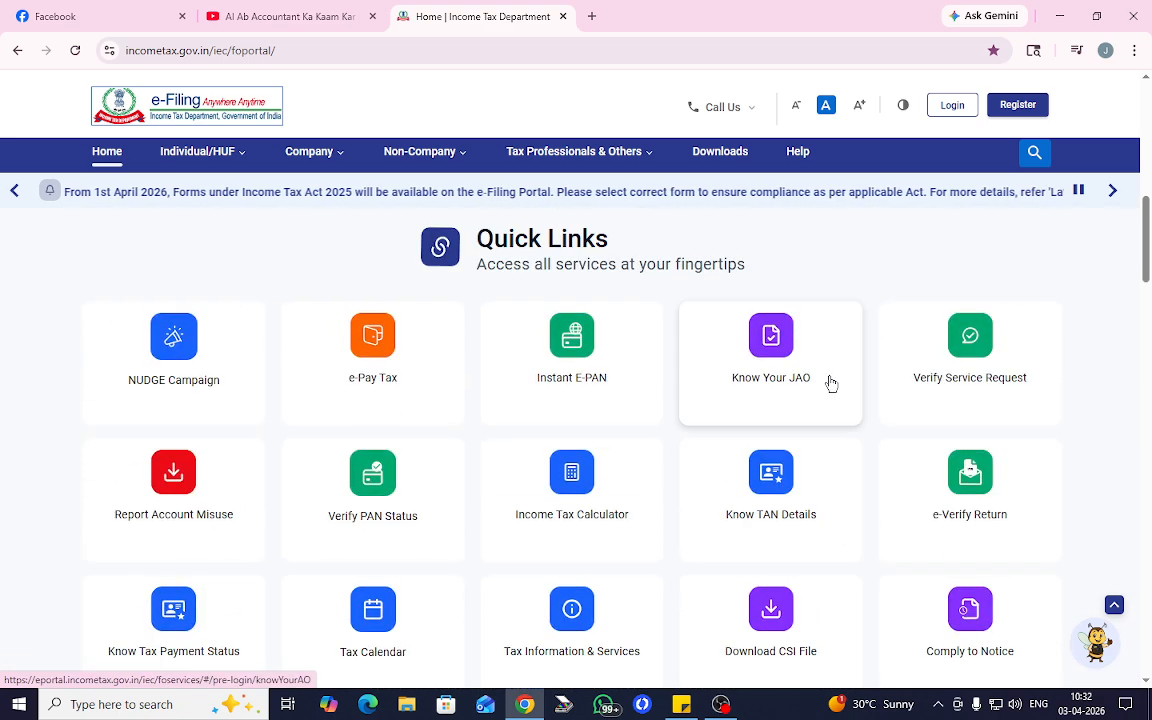
left_click(765, 355)
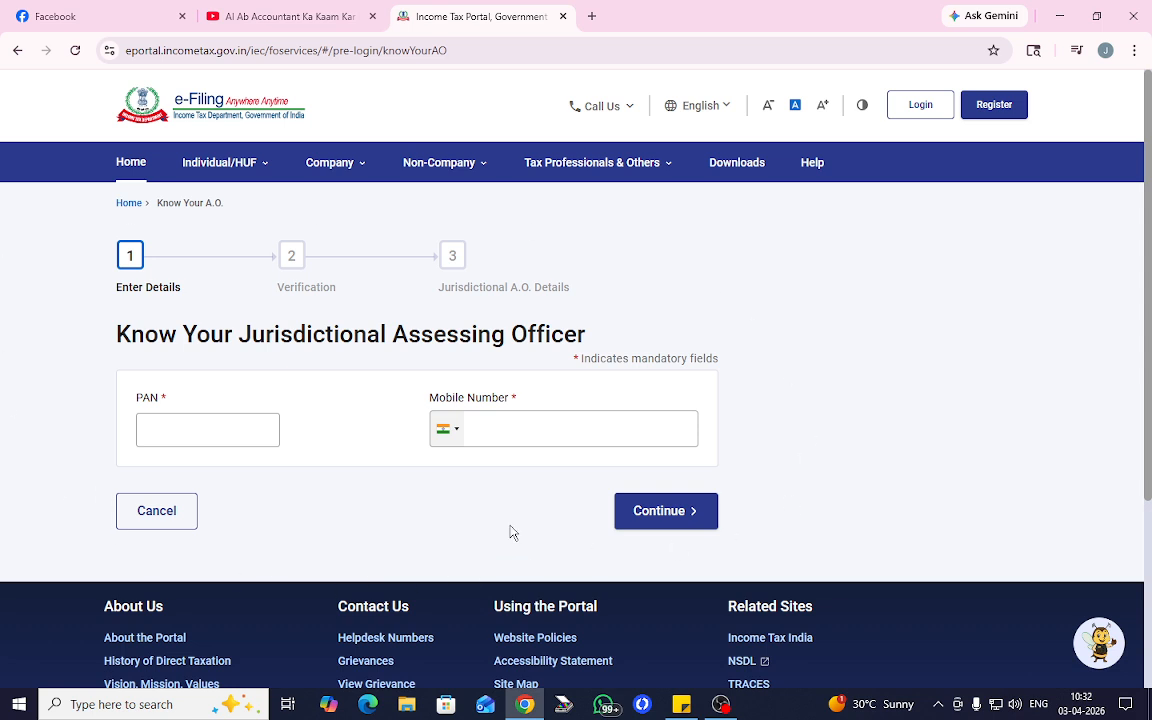
- Fill in the Know Your AO form with the PAN and mobile number, then request the OTP
left_click(198, 430)
left_click(524, 432)
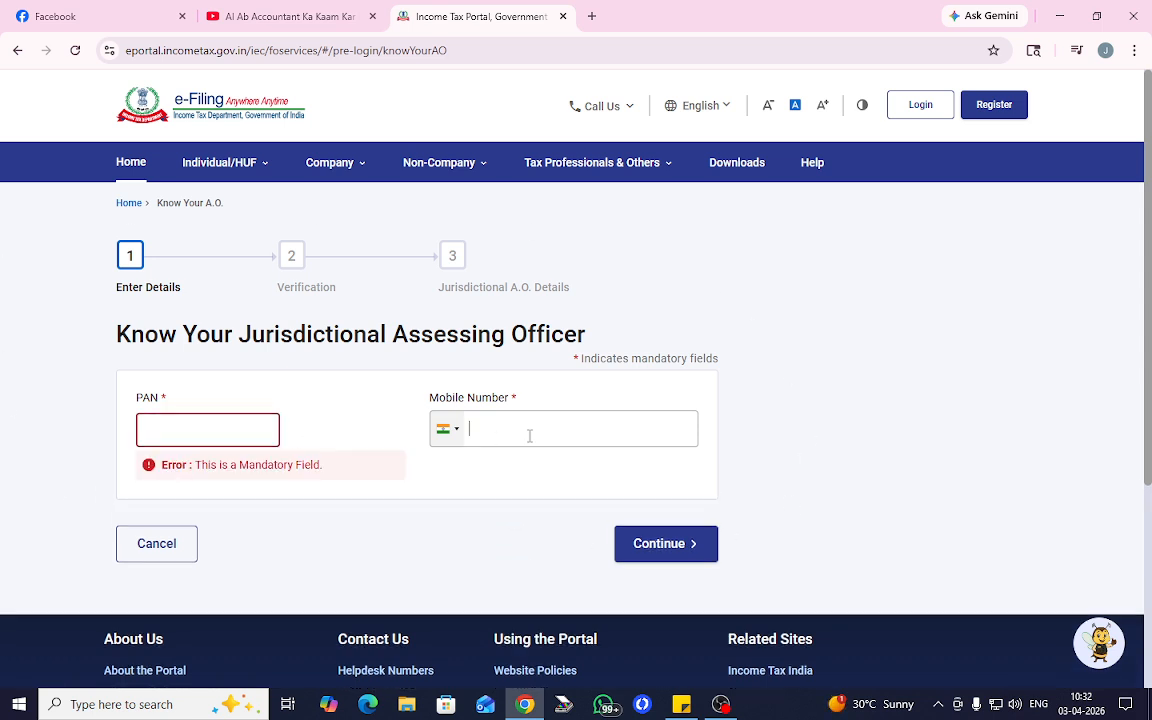
left_click(198, 432)
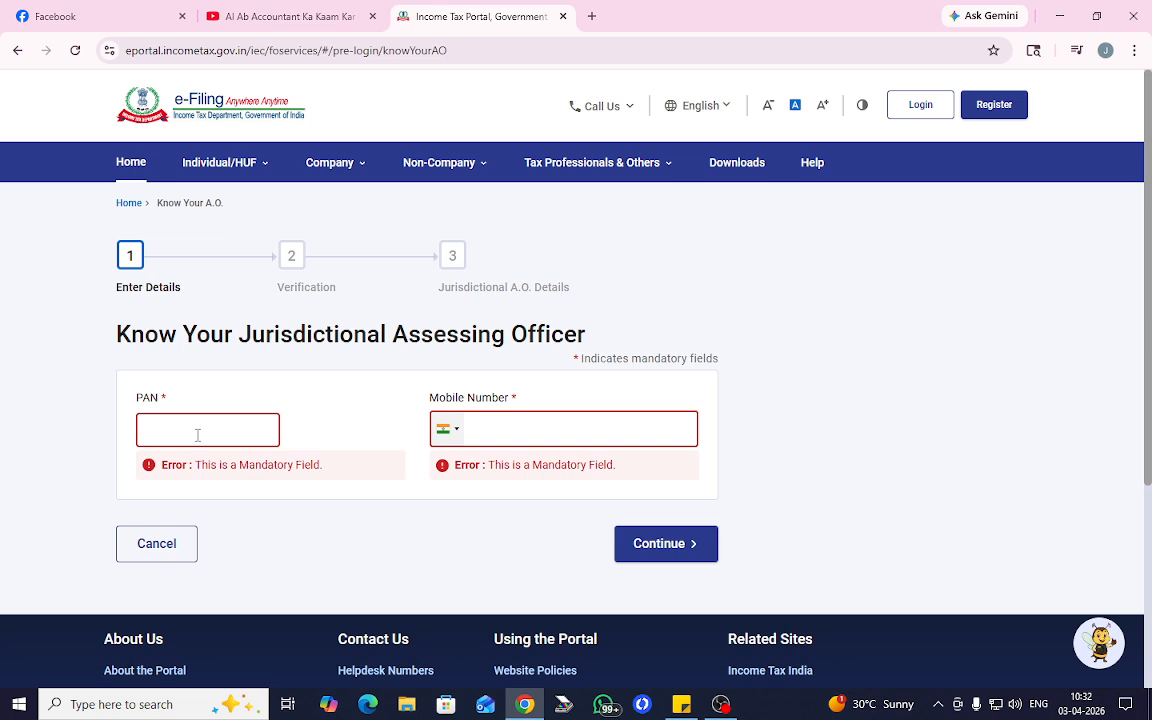
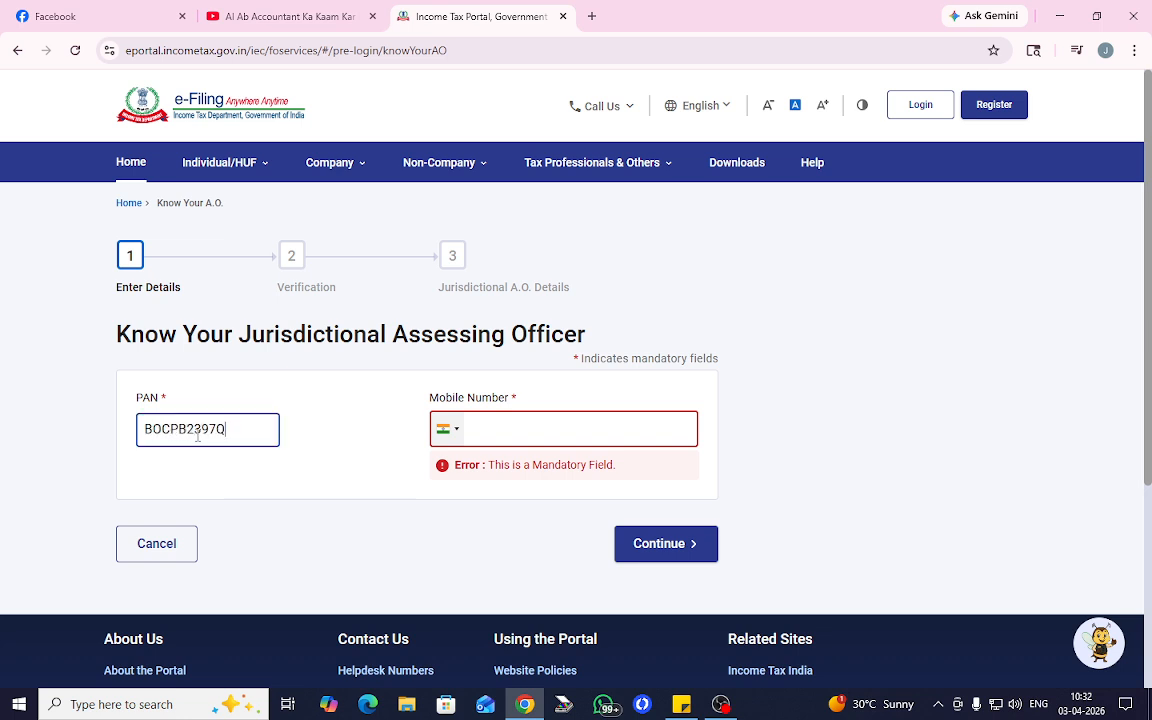
left_click(524, 431)
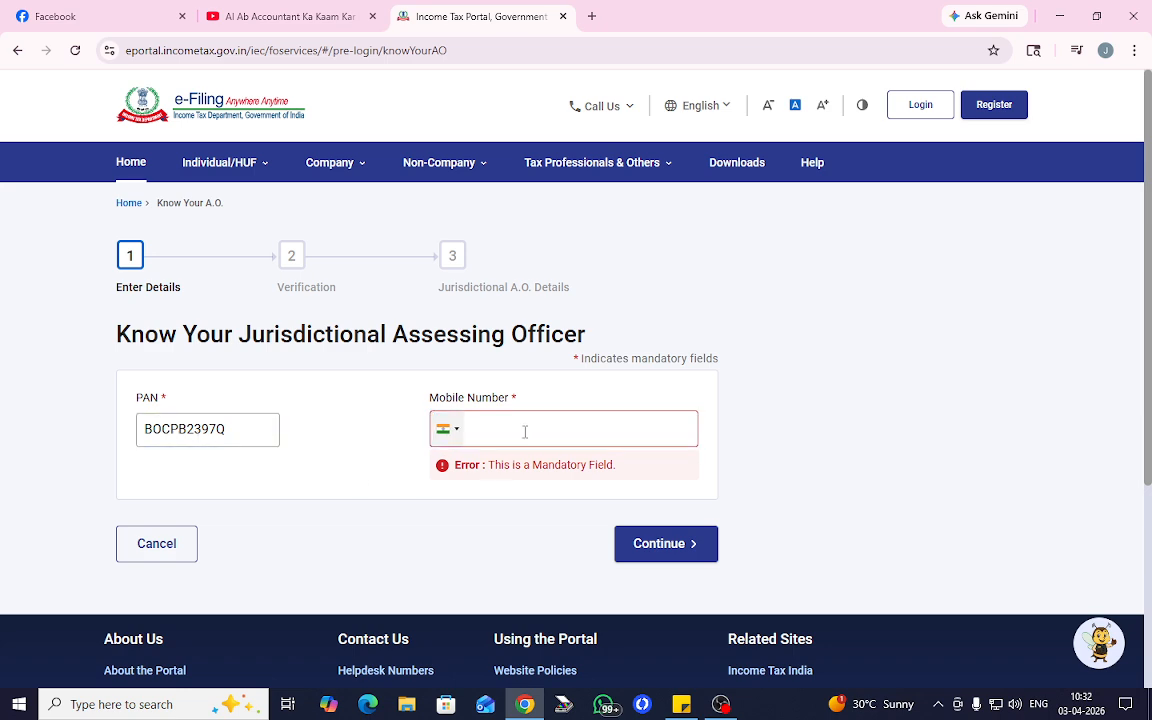
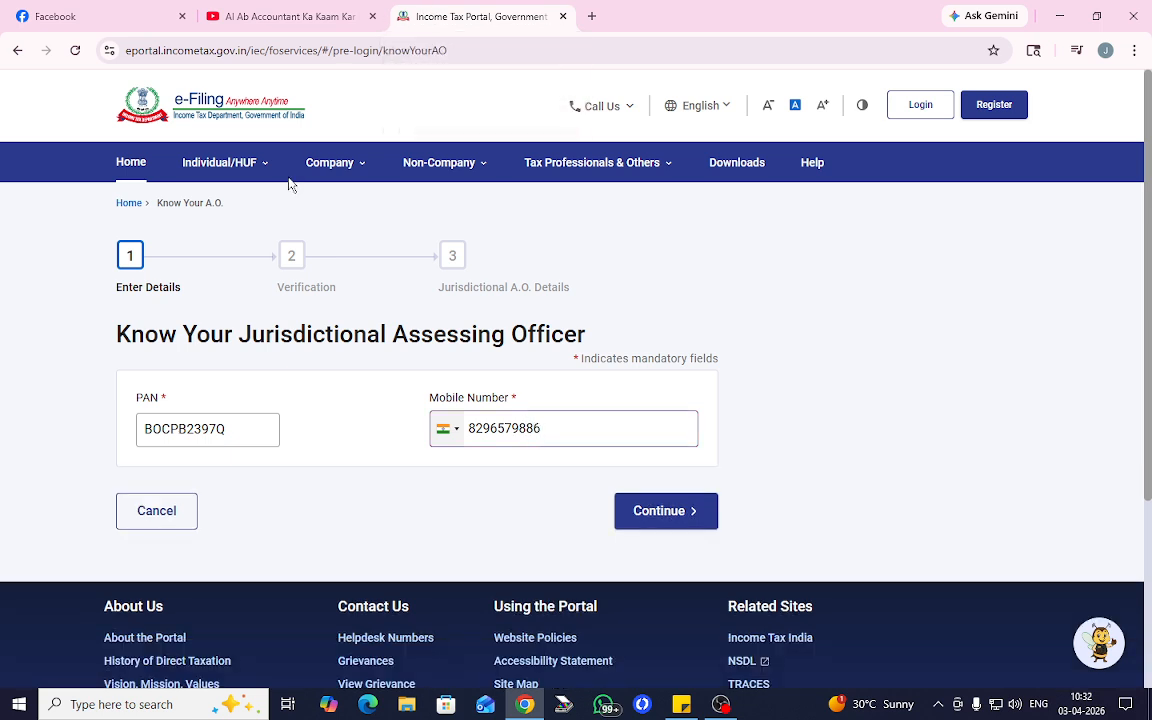
left_click(236, 432)
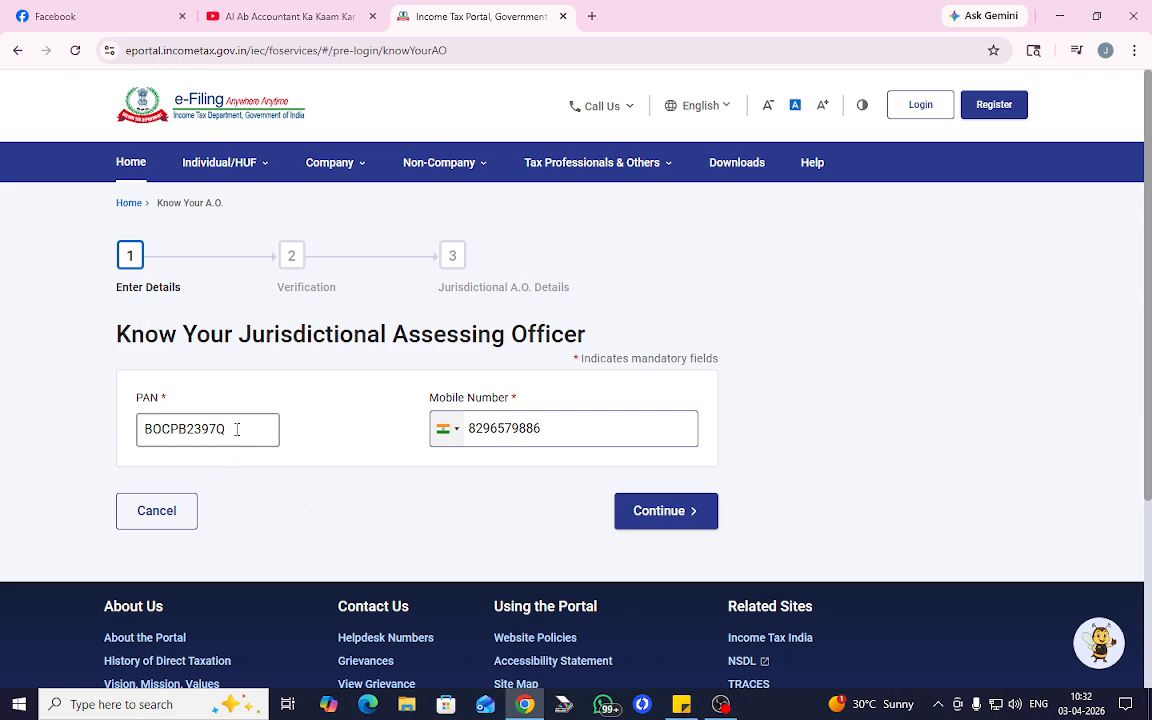
left_click_drag(237, 429, 116, 442)
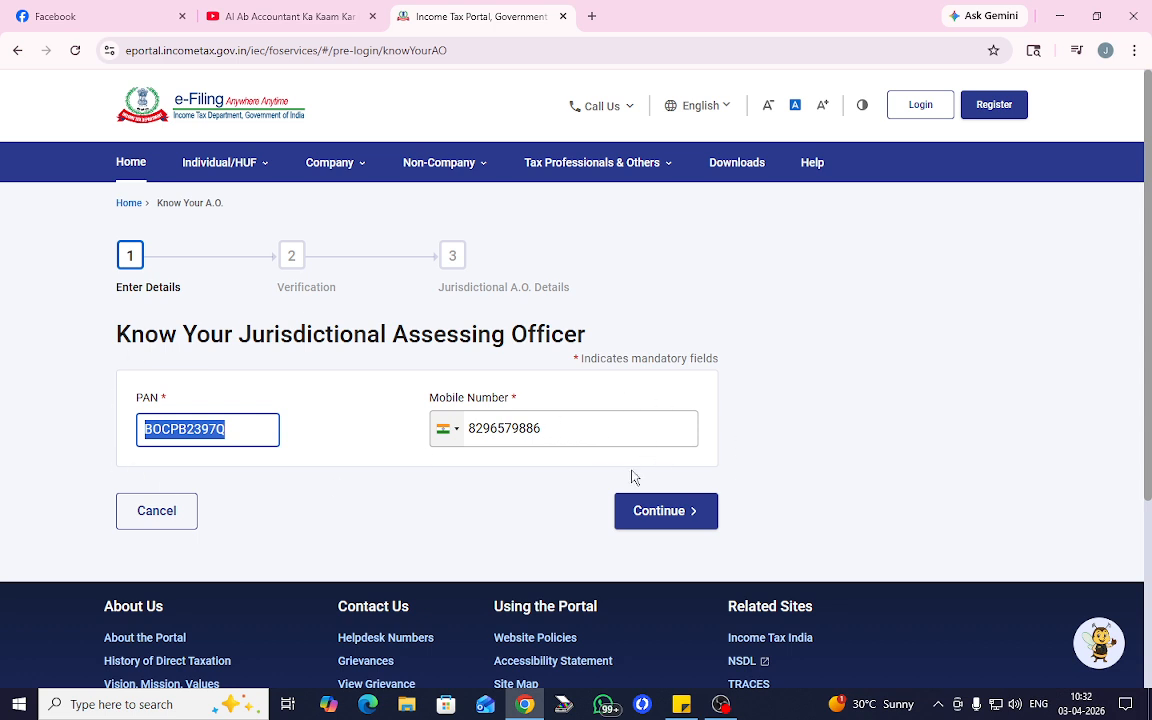
left_click(676, 518)
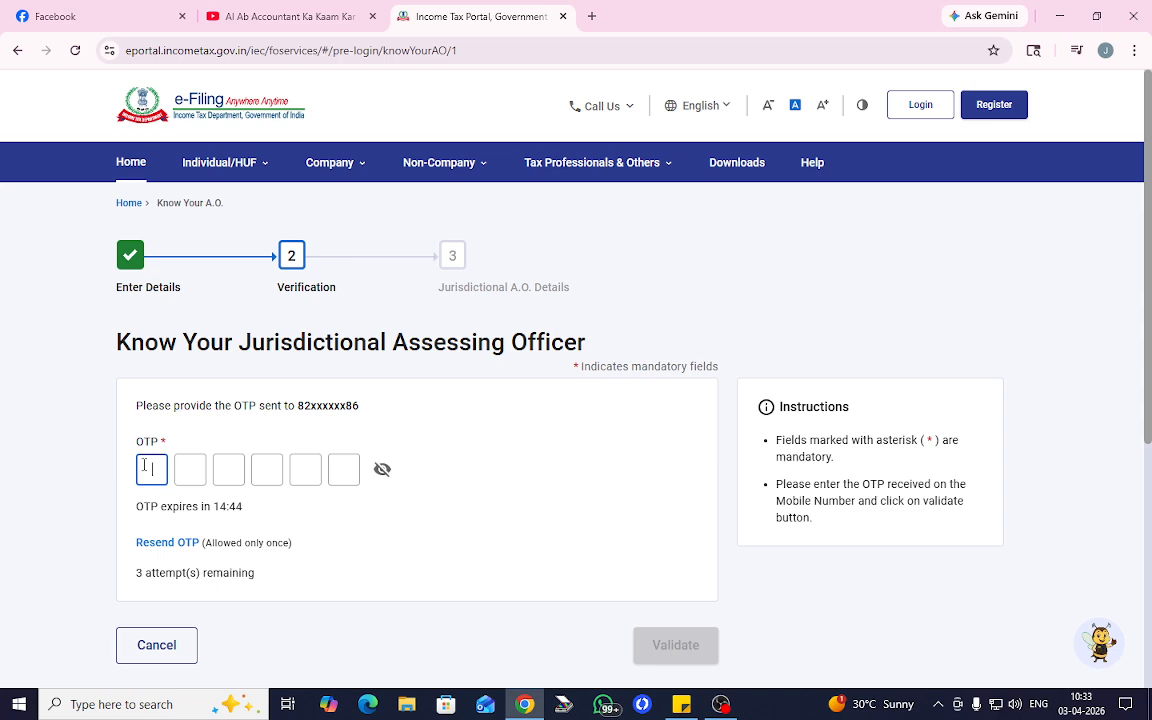
- Enter the six-digit OTP received on the mobile and submit it for validation
type("••••••")
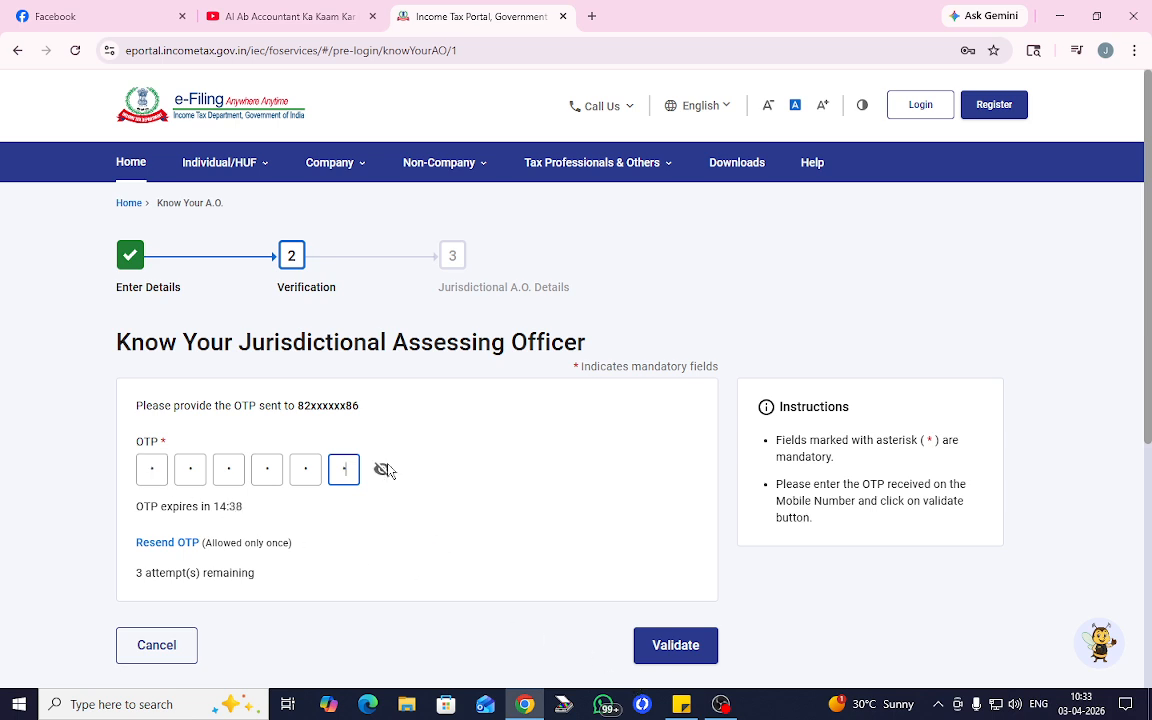
scroll(513, 497, "down", 1)
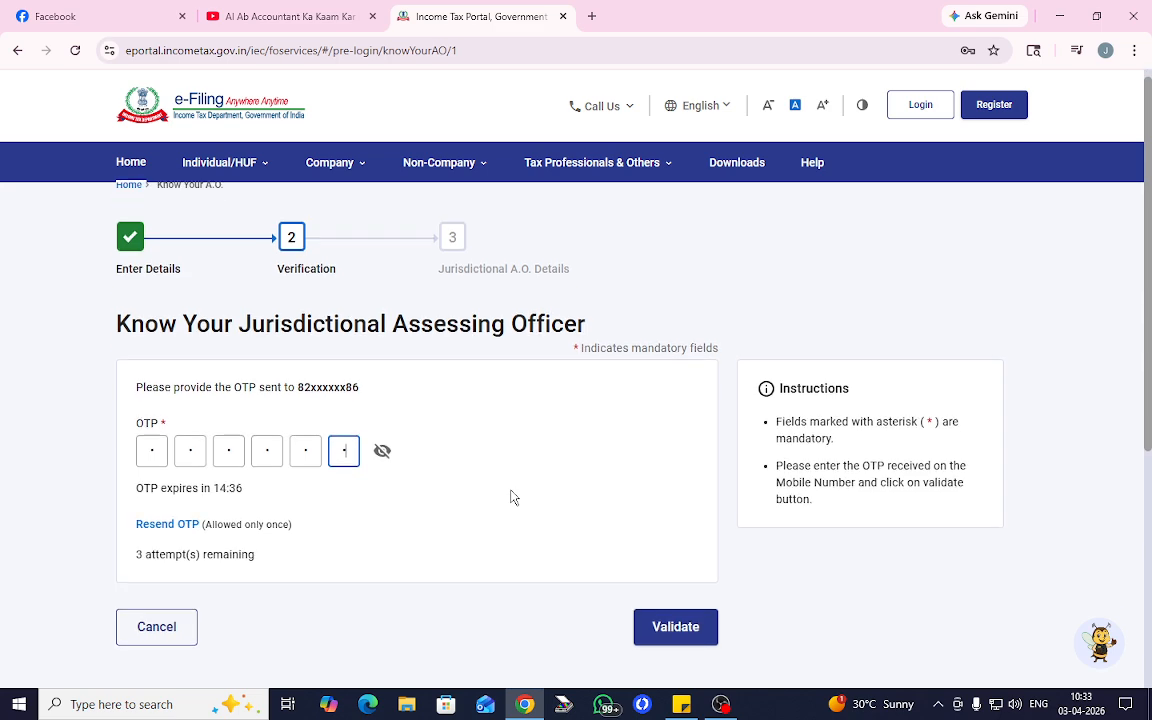
scroll(510, 497, "down", 1)
left_click(674, 562)
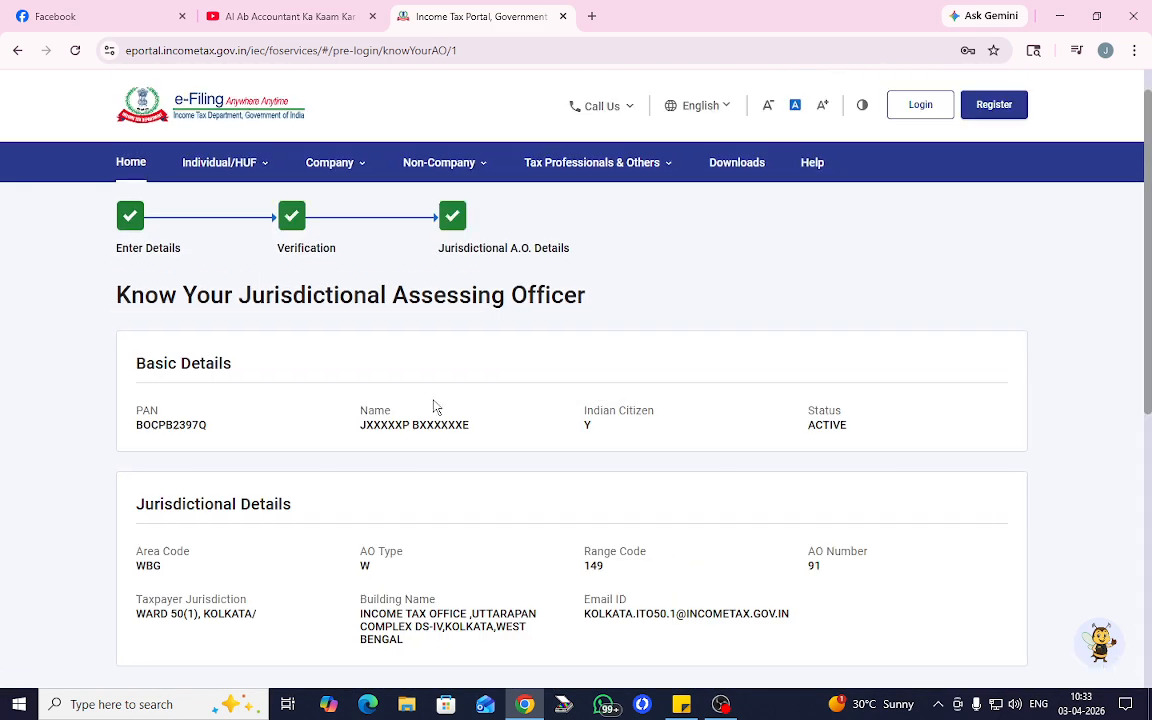
- Check the jurisdiction values: Area Code WBG, AO Type W, Range Code 149, AO Number 91
scroll(507, 432, "down", 5)
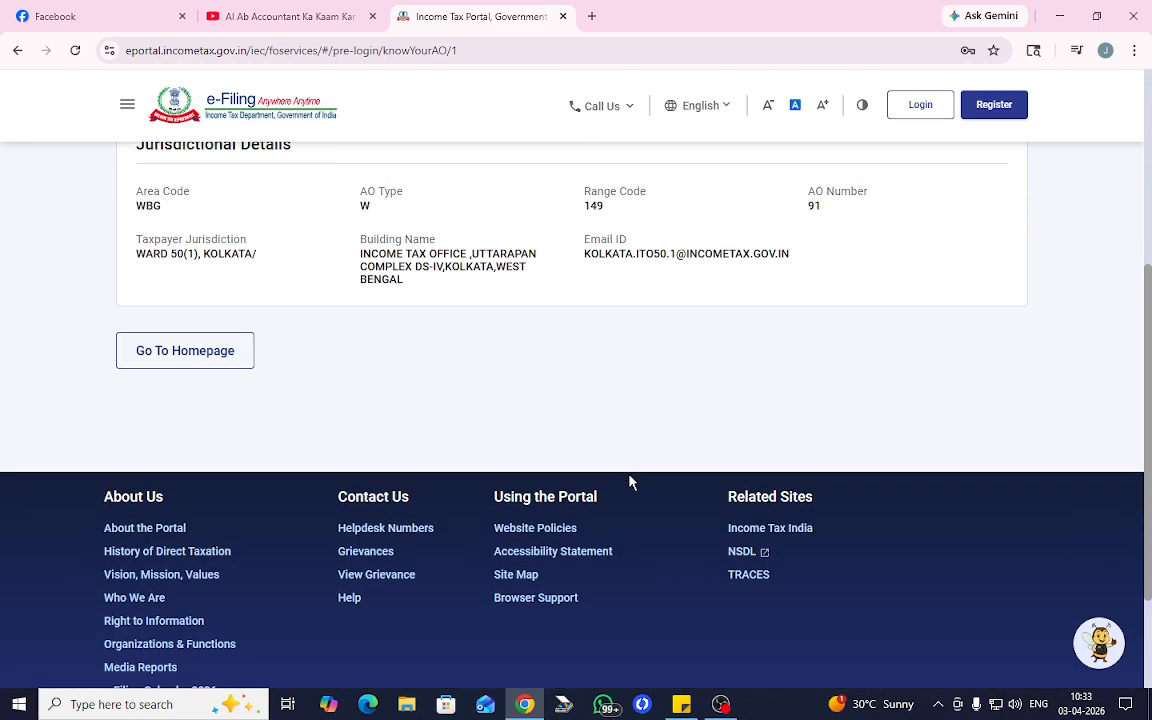
scroll(617, 478, "up", 3)
scroll(960, 343, "down", 2)
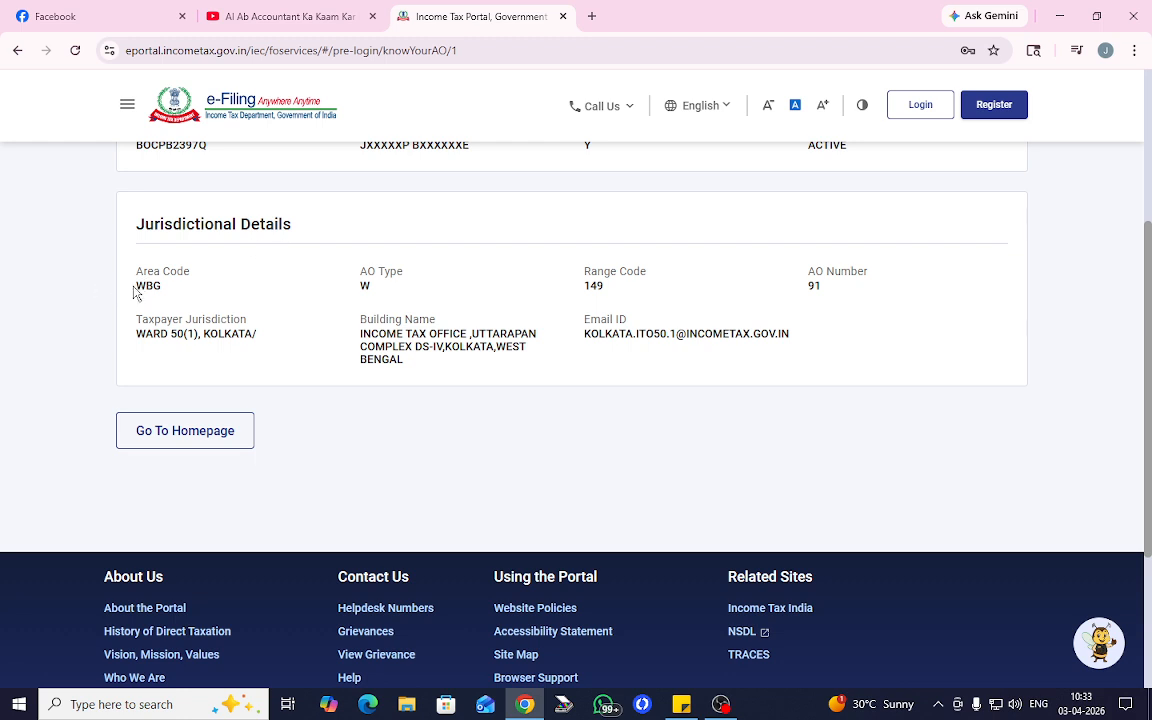
left_click_drag(130, 286, 166, 291)
left_click_drag(372, 288, 361, 290)
left_click_drag(625, 290, 583, 289)
left_click_drag(831, 288, 805, 288)
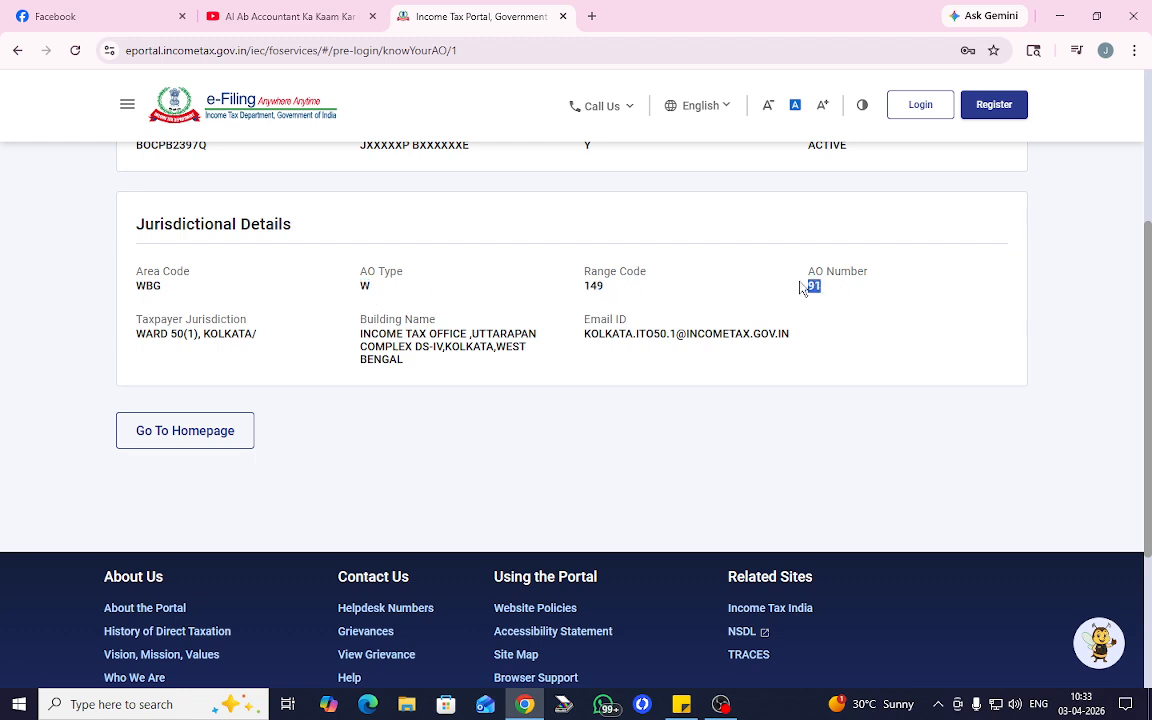
left_click(701, 288)
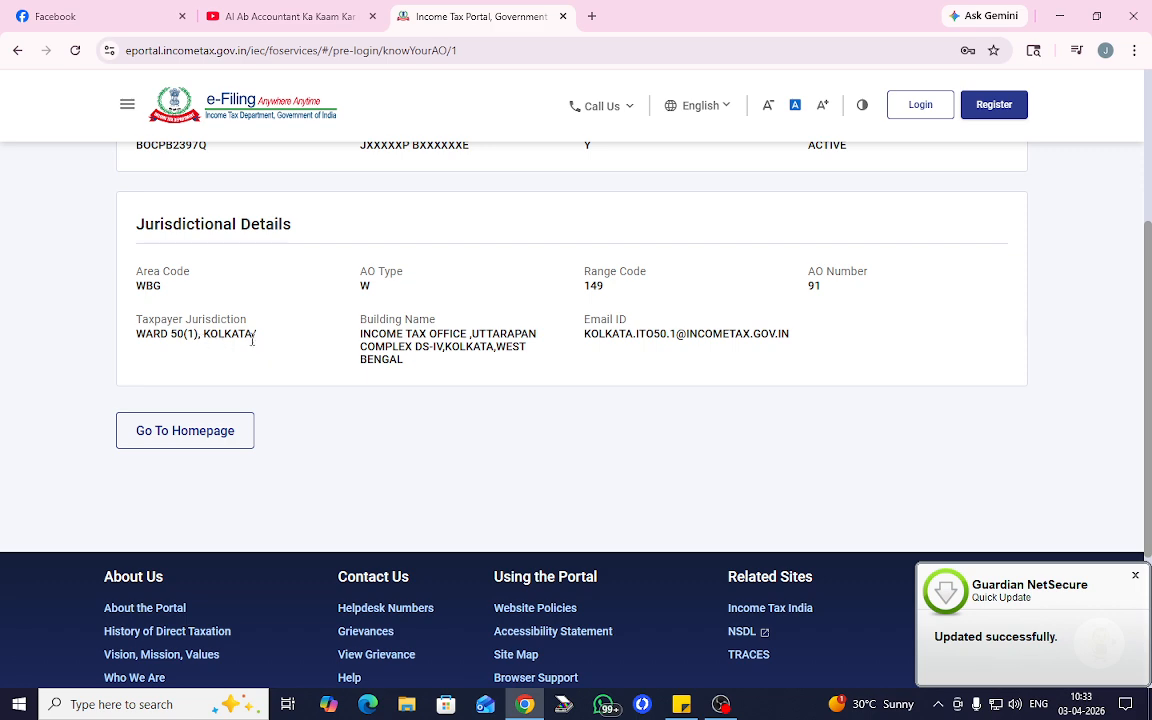
left_click_drag(360, 333, 500, 366)
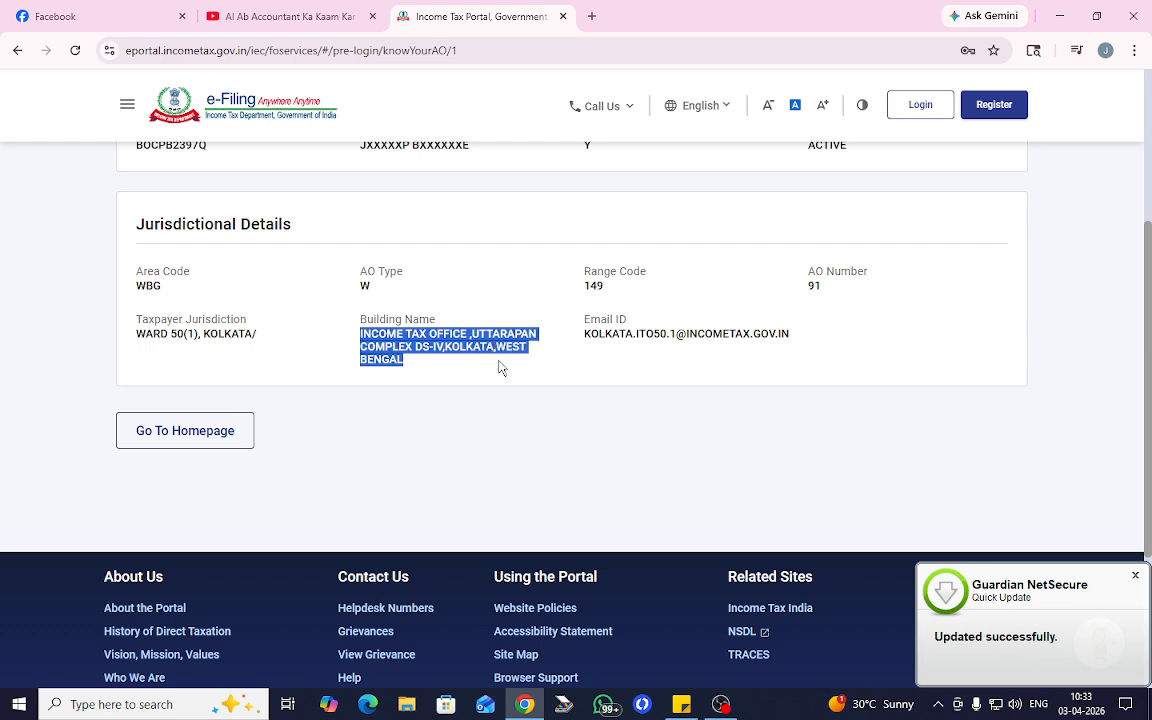
left_click(500, 367)
left_click_drag(360, 333, 466, 367)
left_click(617, 378)
left_click_drag(583, 334, 790, 336)
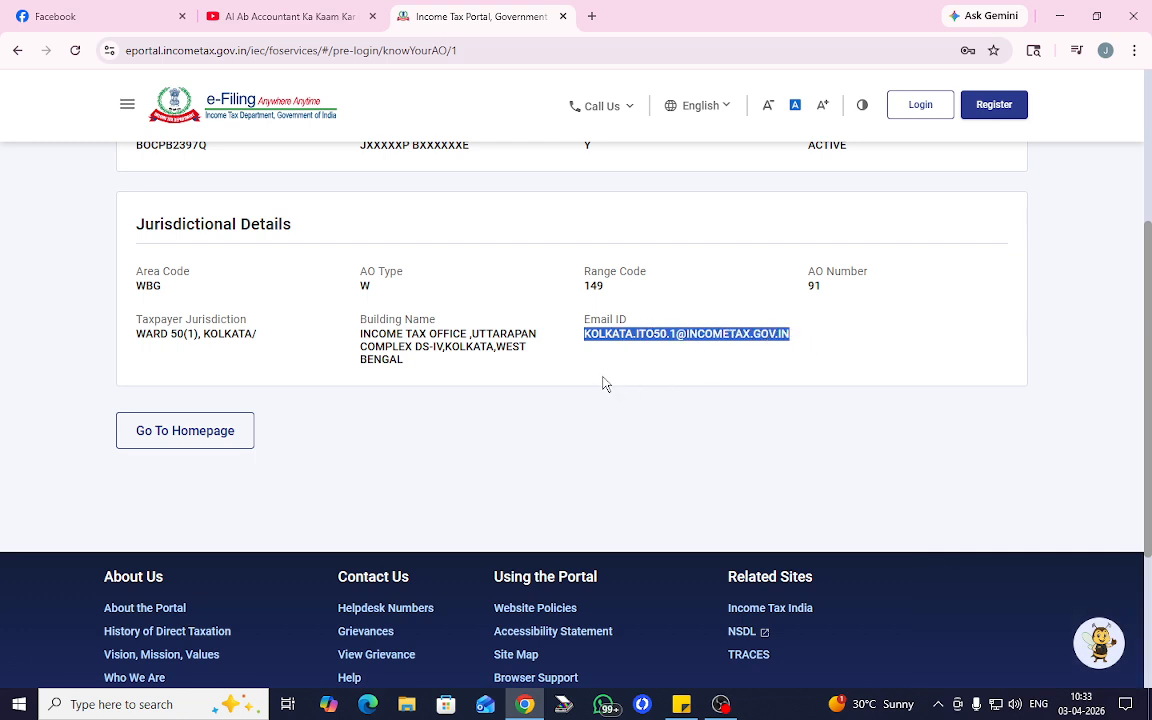
scroll(556, 382, "up", 1)
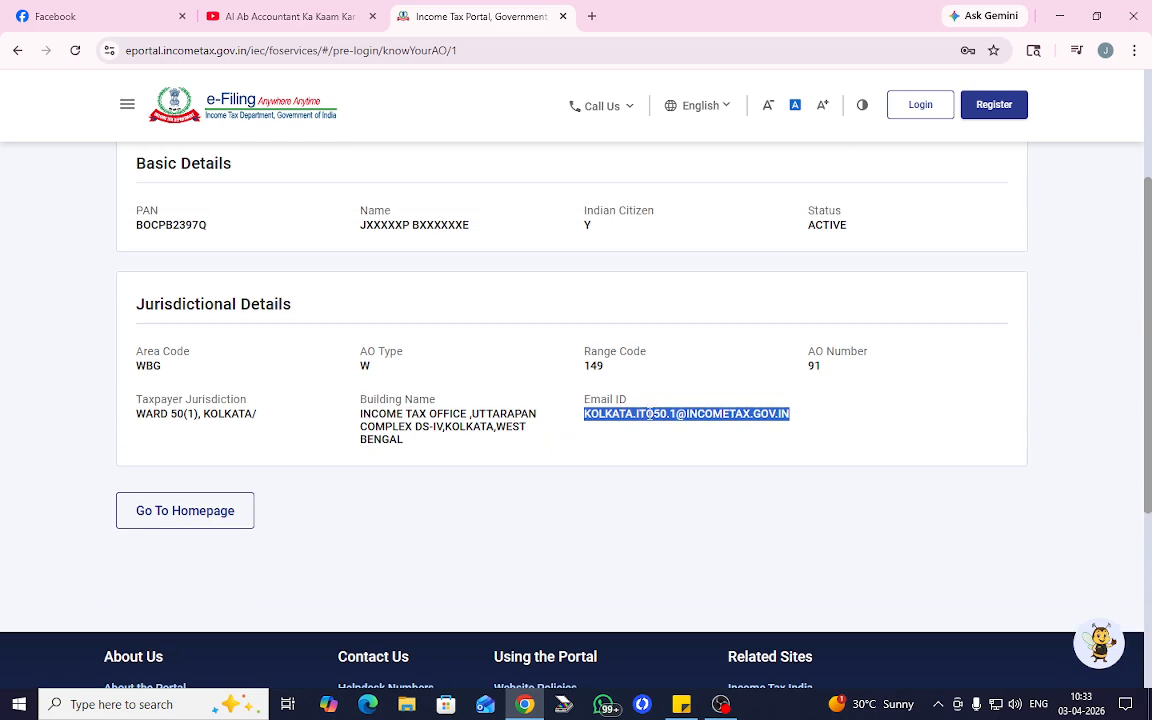
scroll(649, 413, "down", 2)
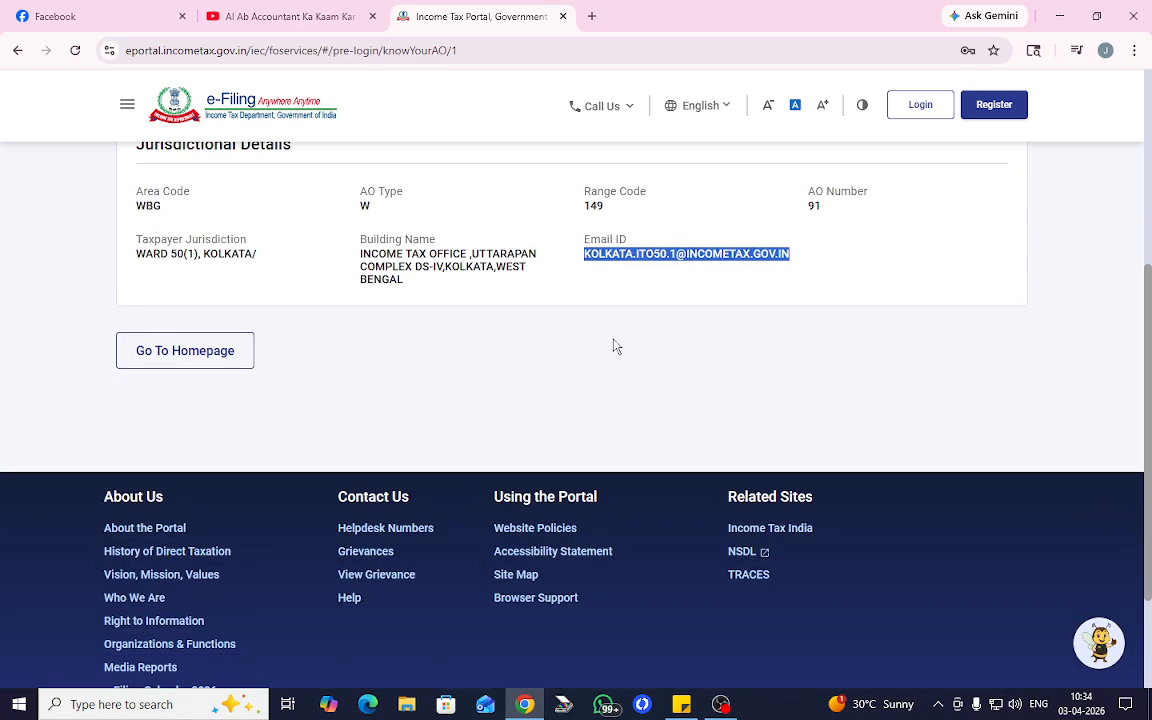
left_click_drag(356, 244, 509, 283)
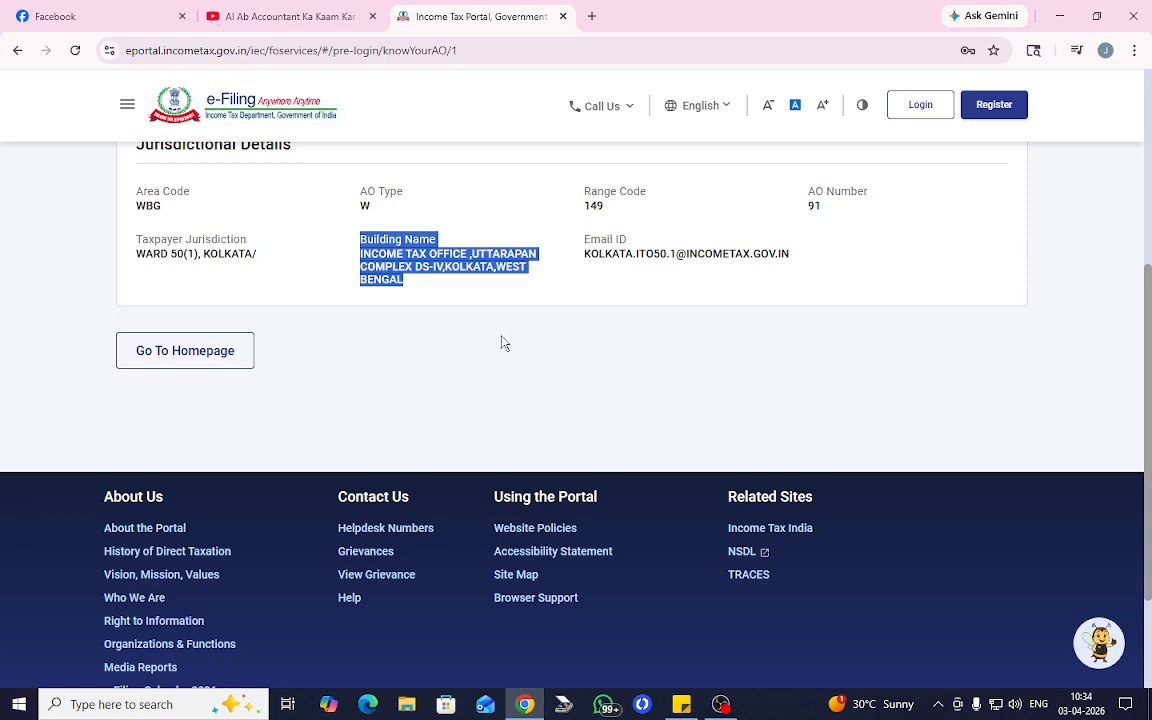
scroll(327, 342, "up", 1)
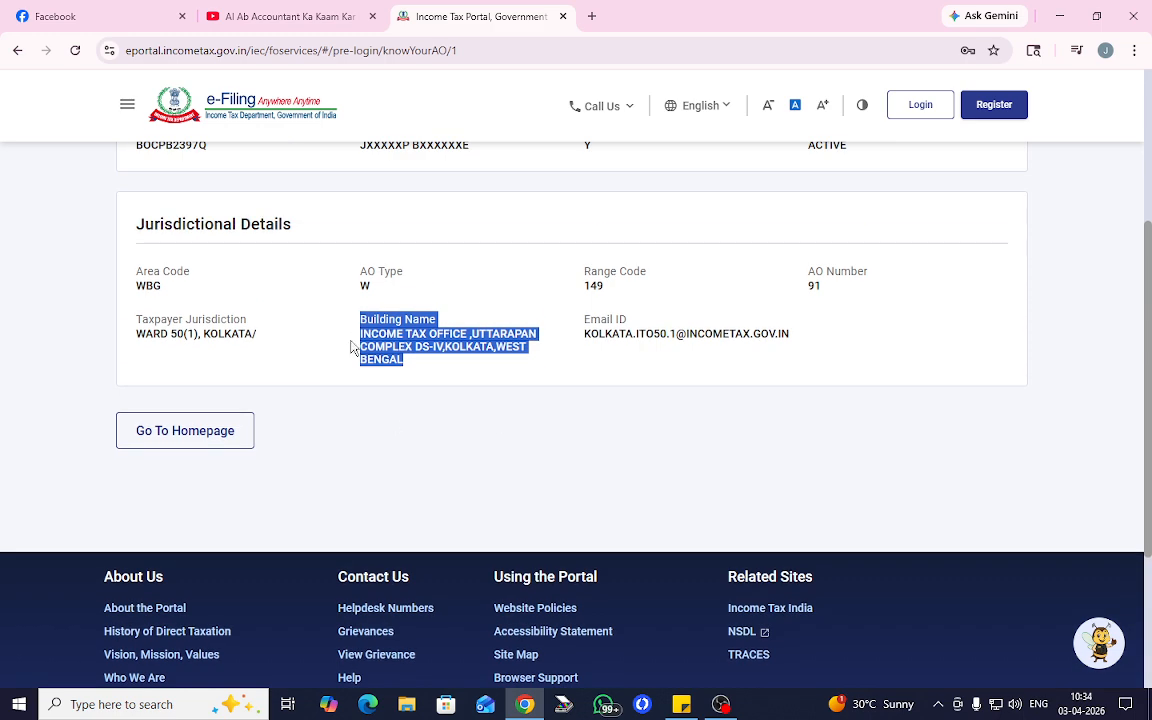
- Open the login page and submit the PAN as the user ID
left_click(928, 106)
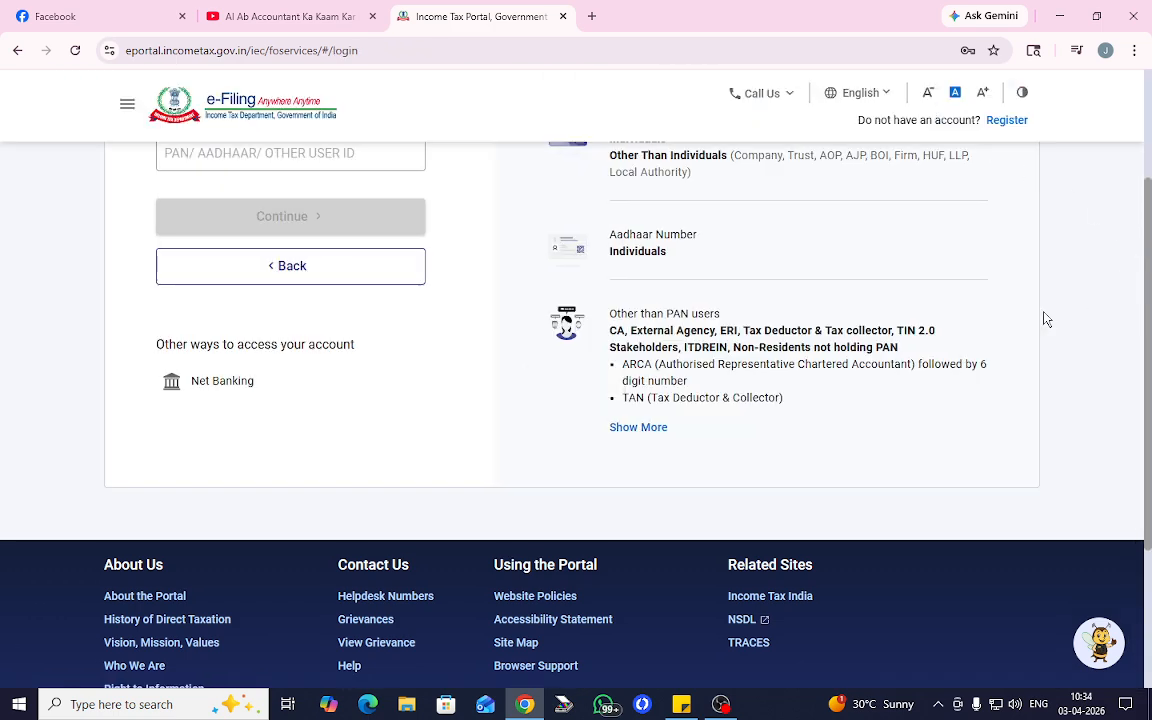
scroll(1044, 319, "up", 2)
left_click(246, 310)
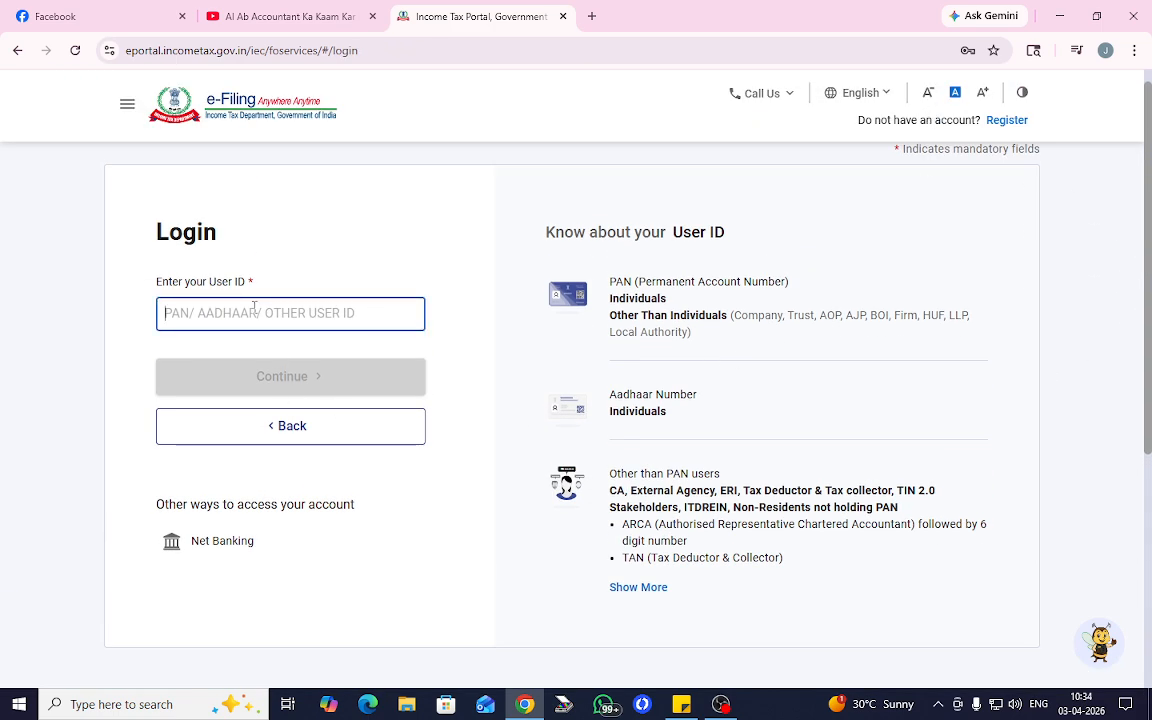
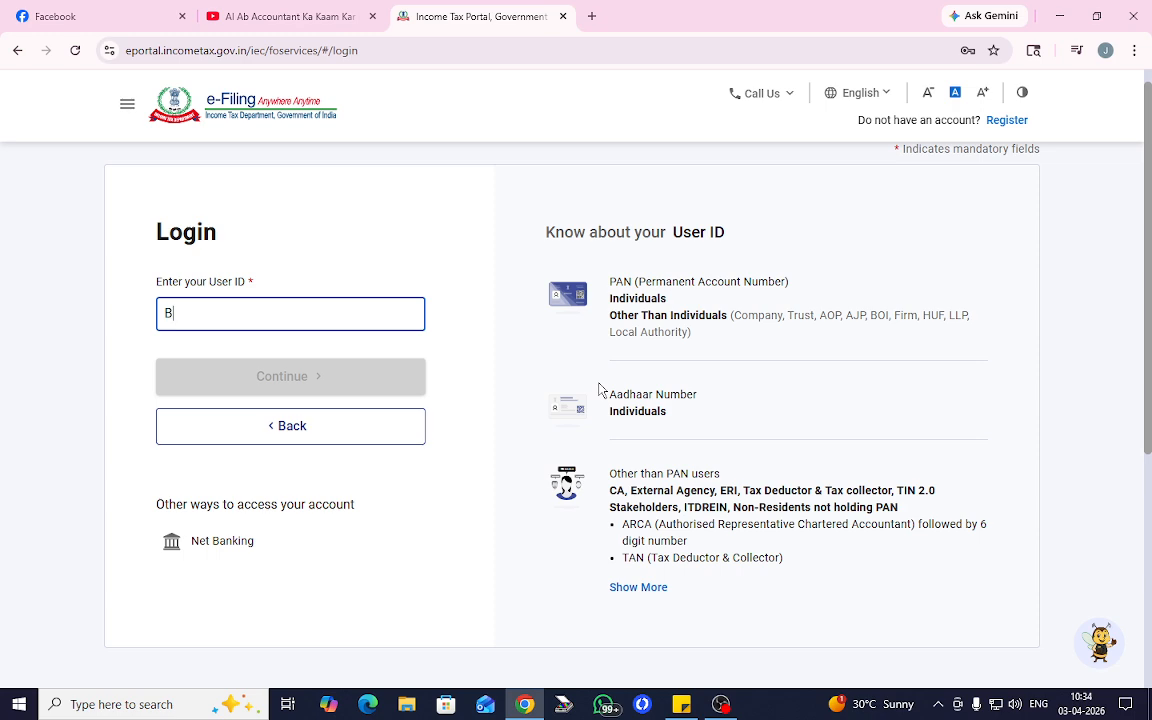
key("Return")
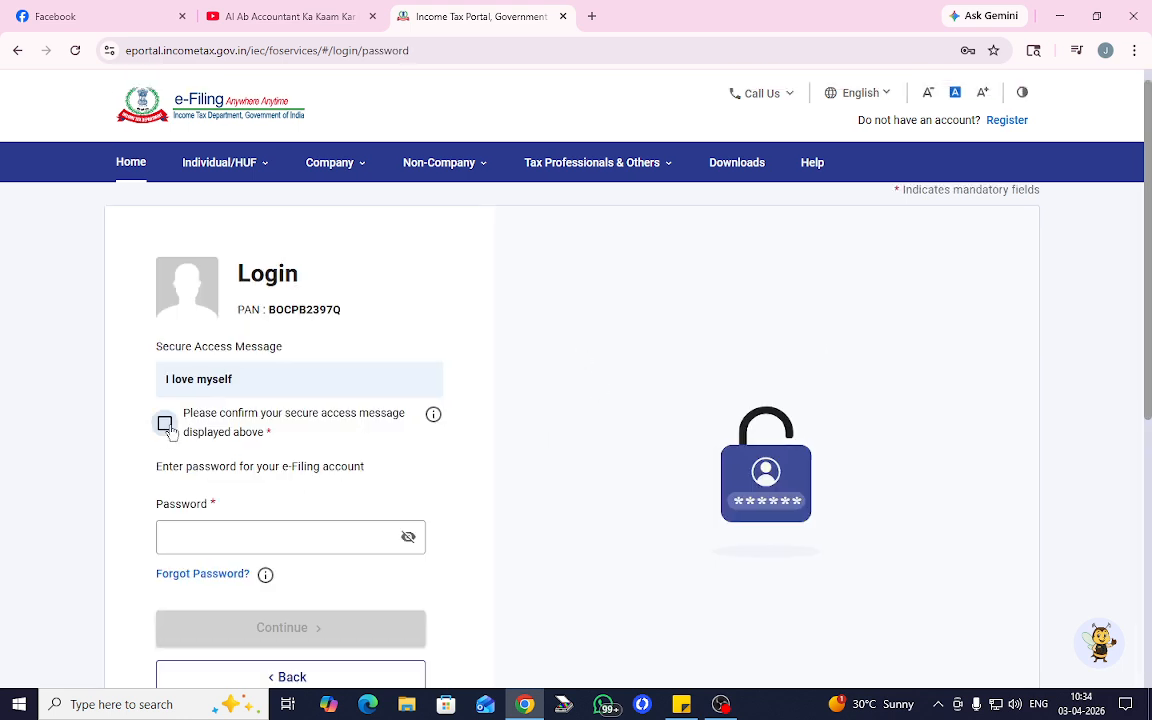
- Confirm the secure access message and log in with the account password, retrying after a rejection
left_click(165, 424)
left_click(225, 537)
type("•")
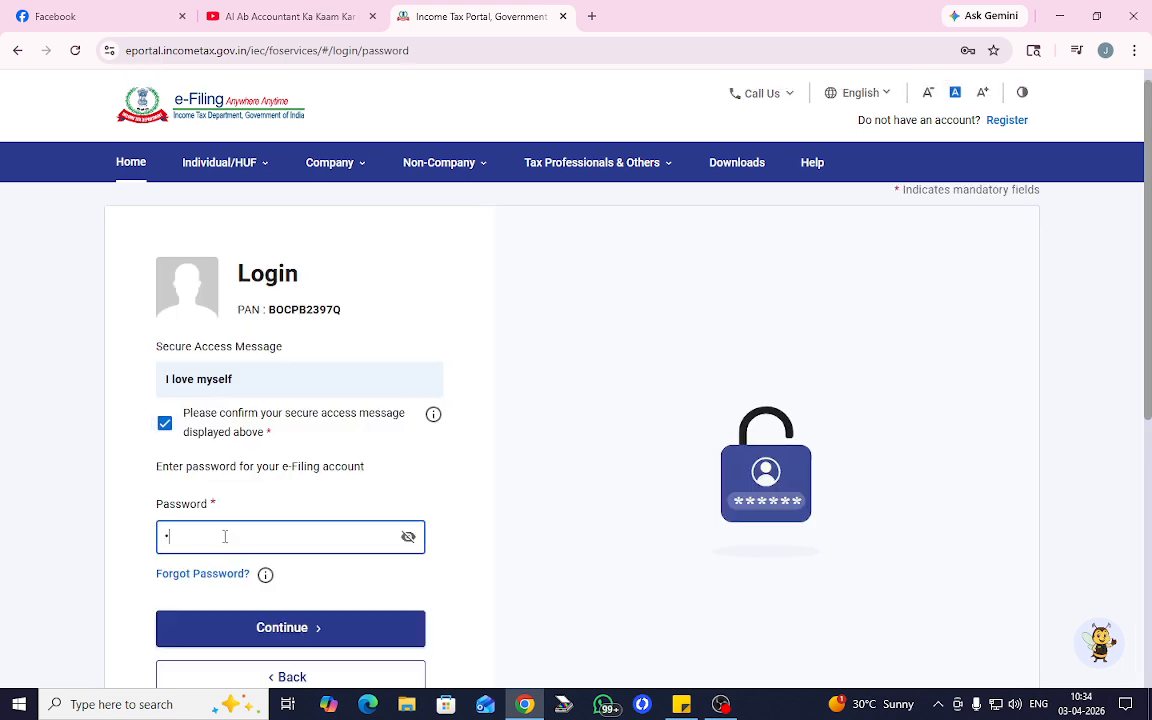
type("•••••••")
key("Return")
key("ctrl+a")
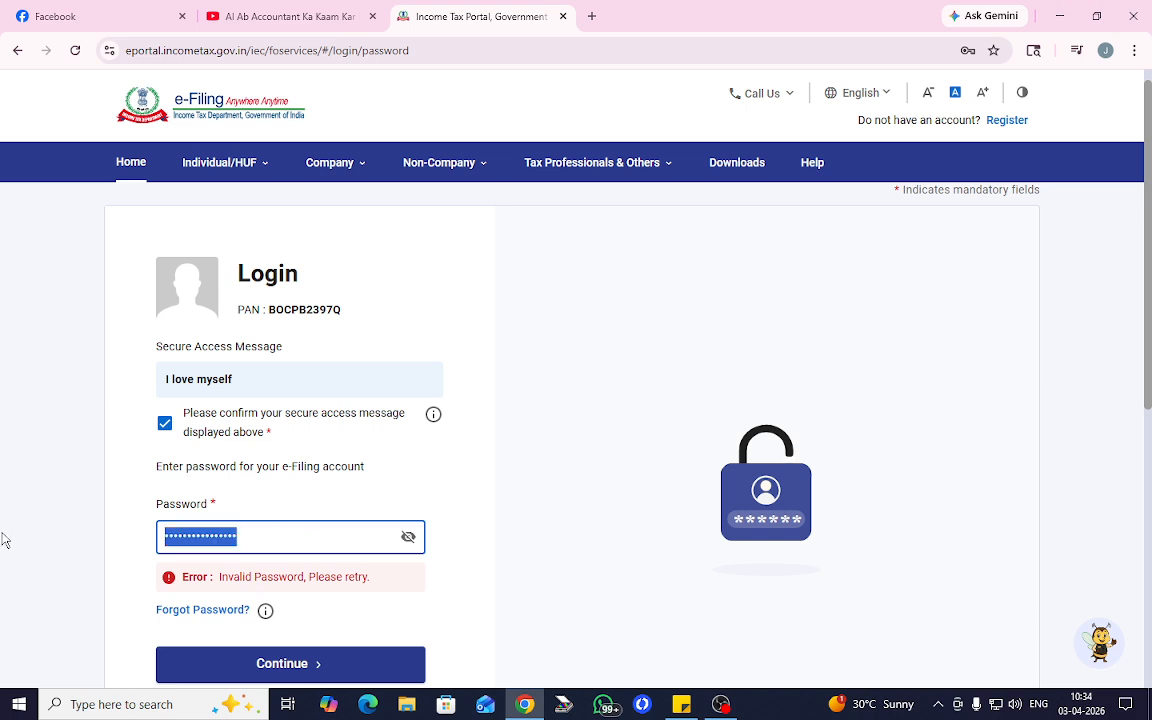
key("BackSpace")
type("•••")
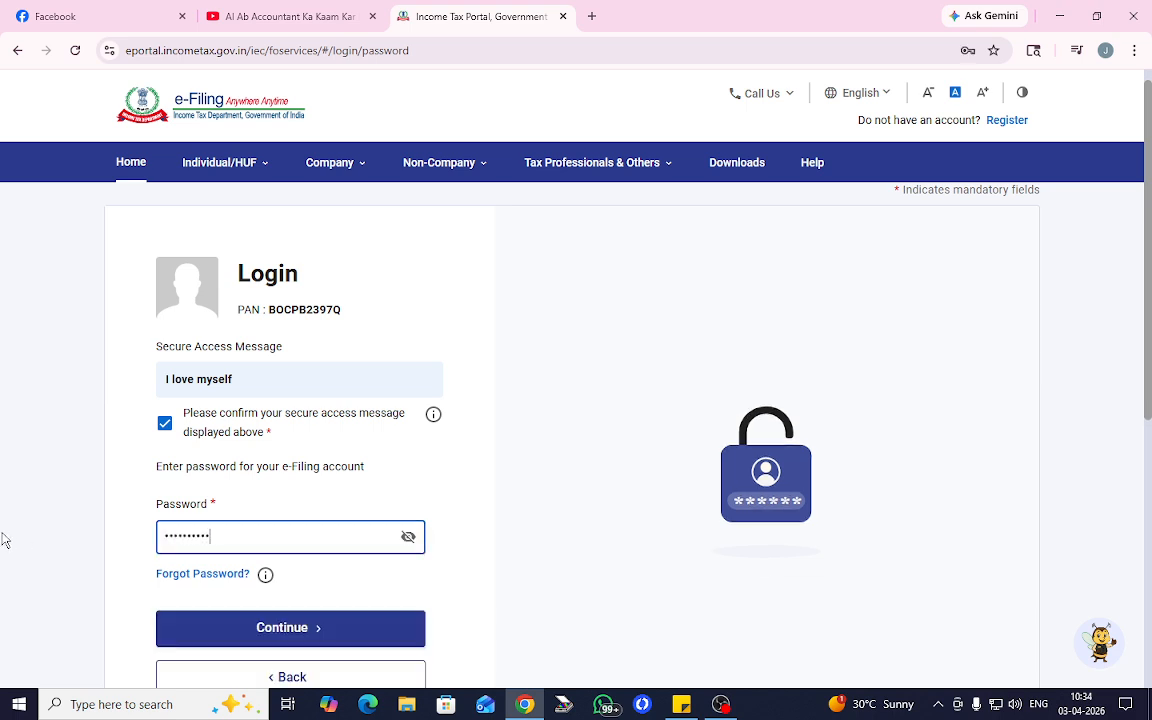
key("Return")
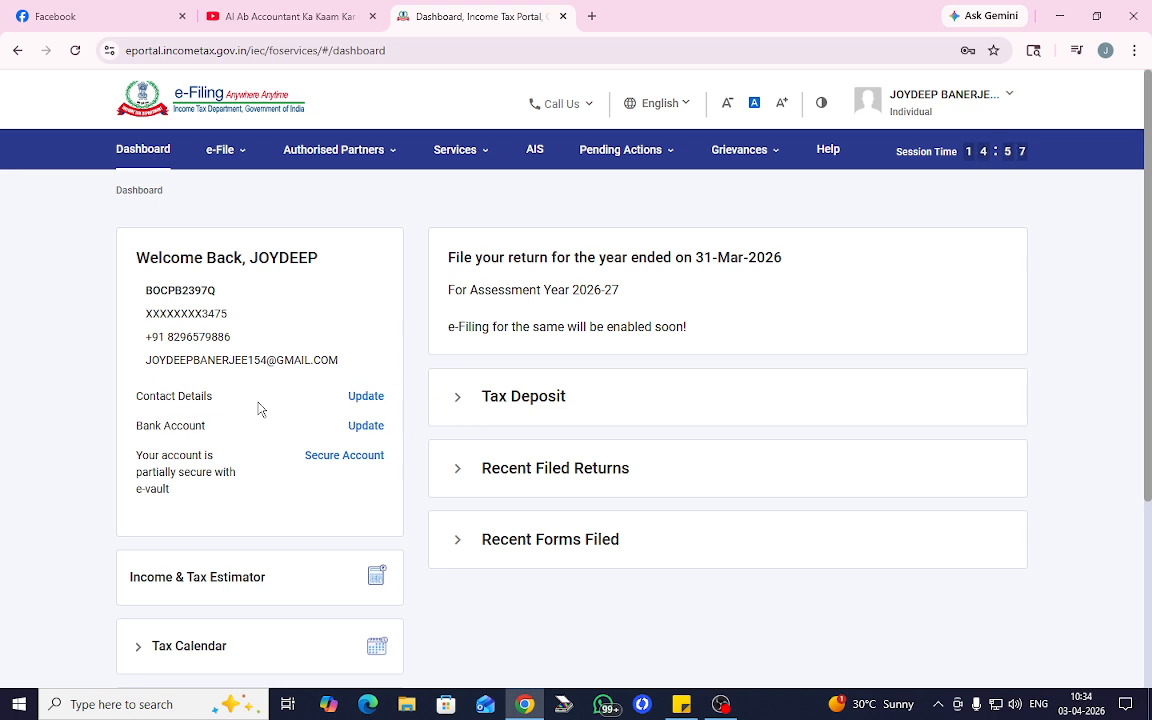
- Open My Profile's Jurisdiction Details page showing Ward 50(1), Kolkata, AO Number 91
left_click(366, 397)
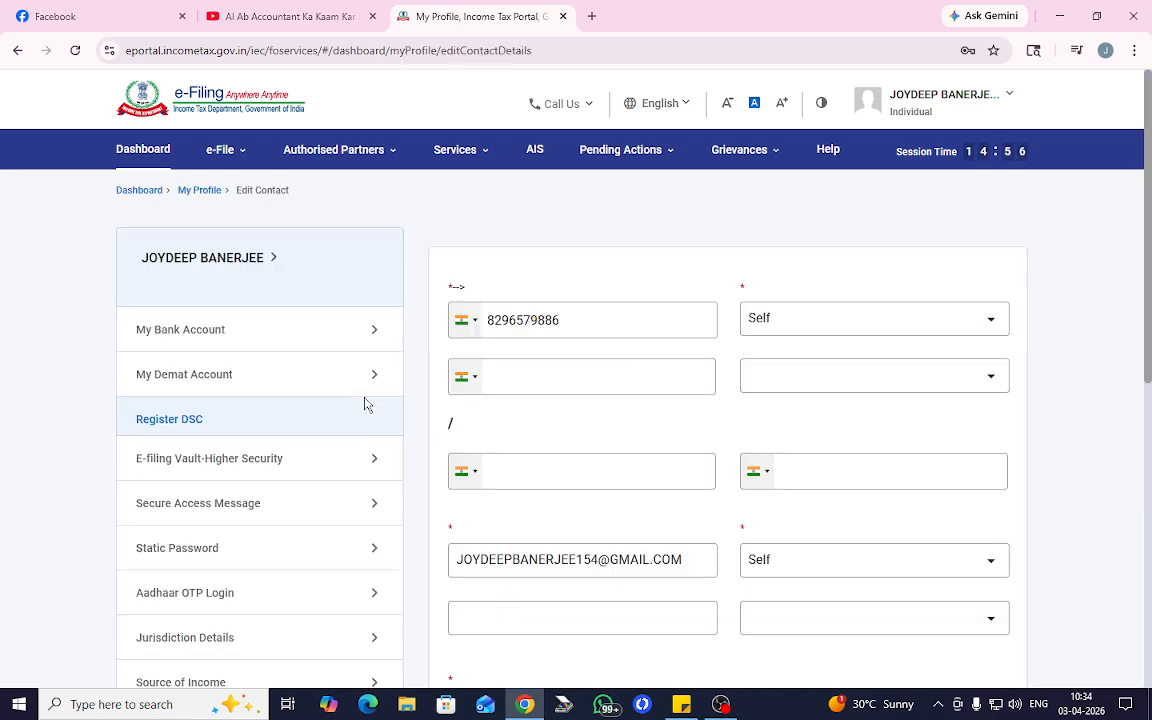
scroll(360, 424, "down", 2)
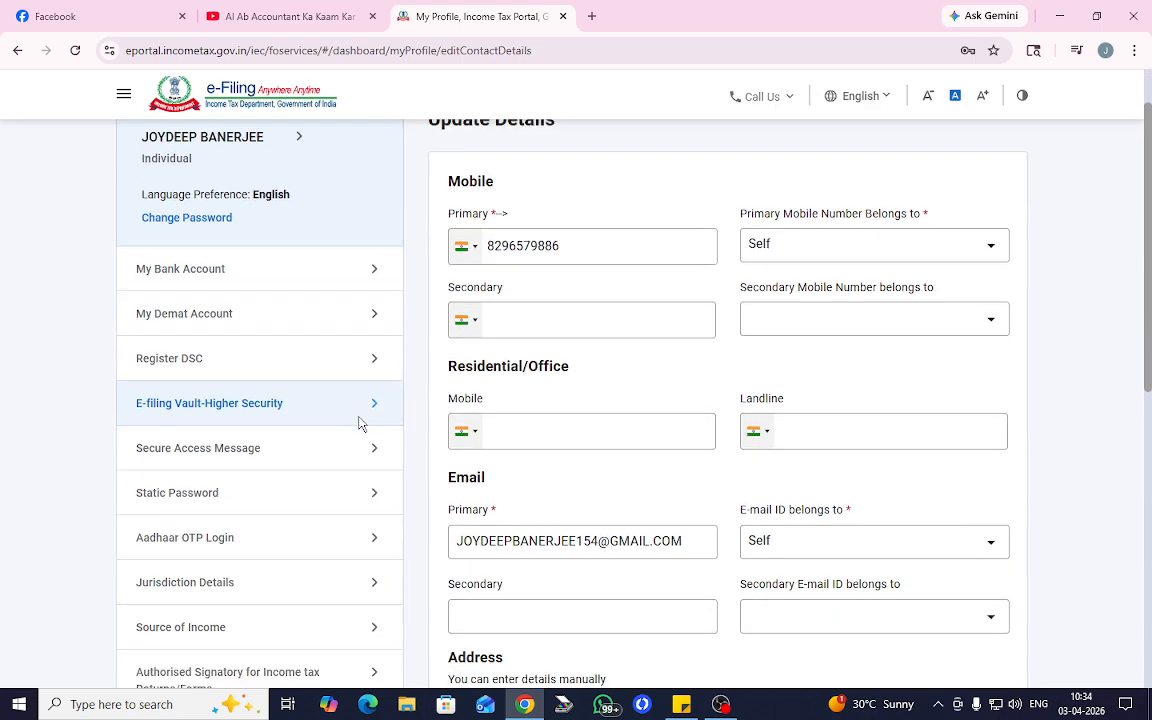
scroll(360, 424, "down", 1)
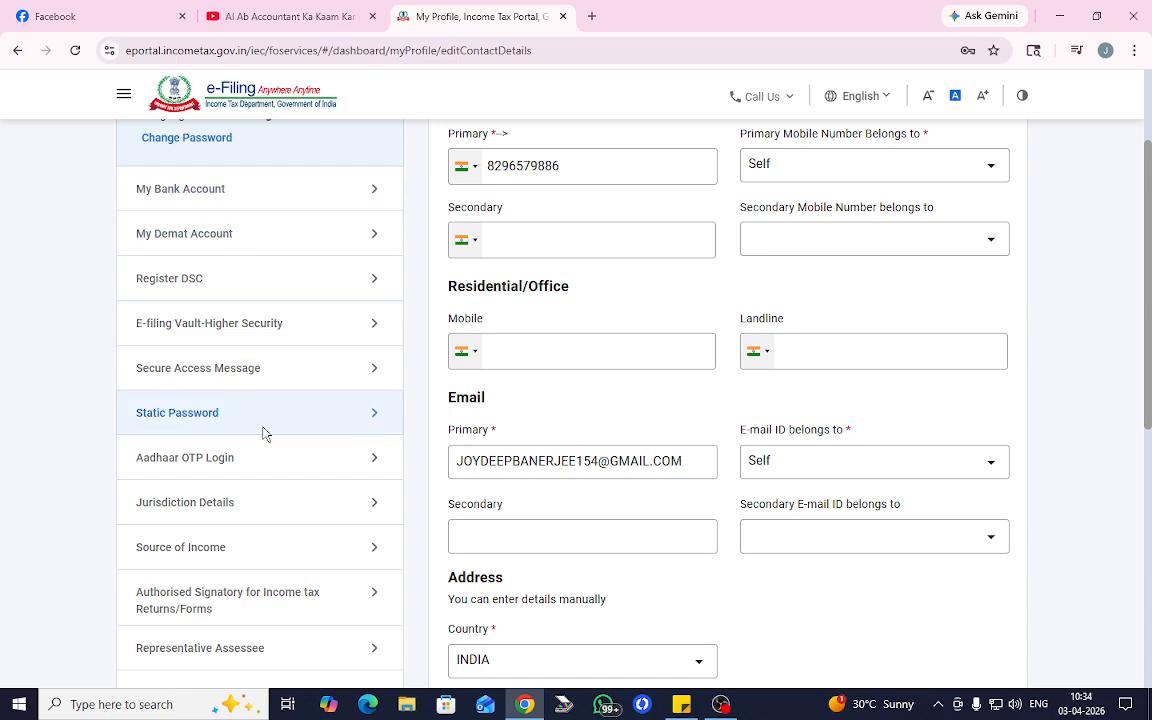
left_click(233, 510)
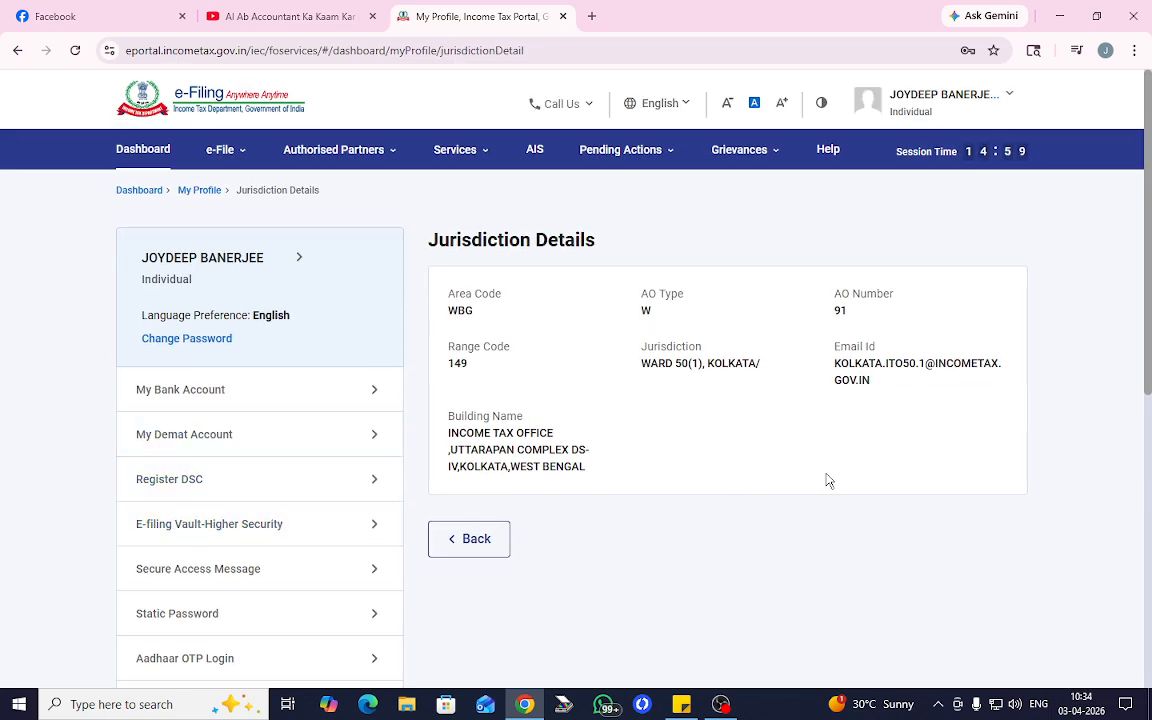
left_click_drag(443, 305, 715, 417)
left_click(688, 464)
- Log out of the e-Filing account from the account menu
left_click(972, 116)
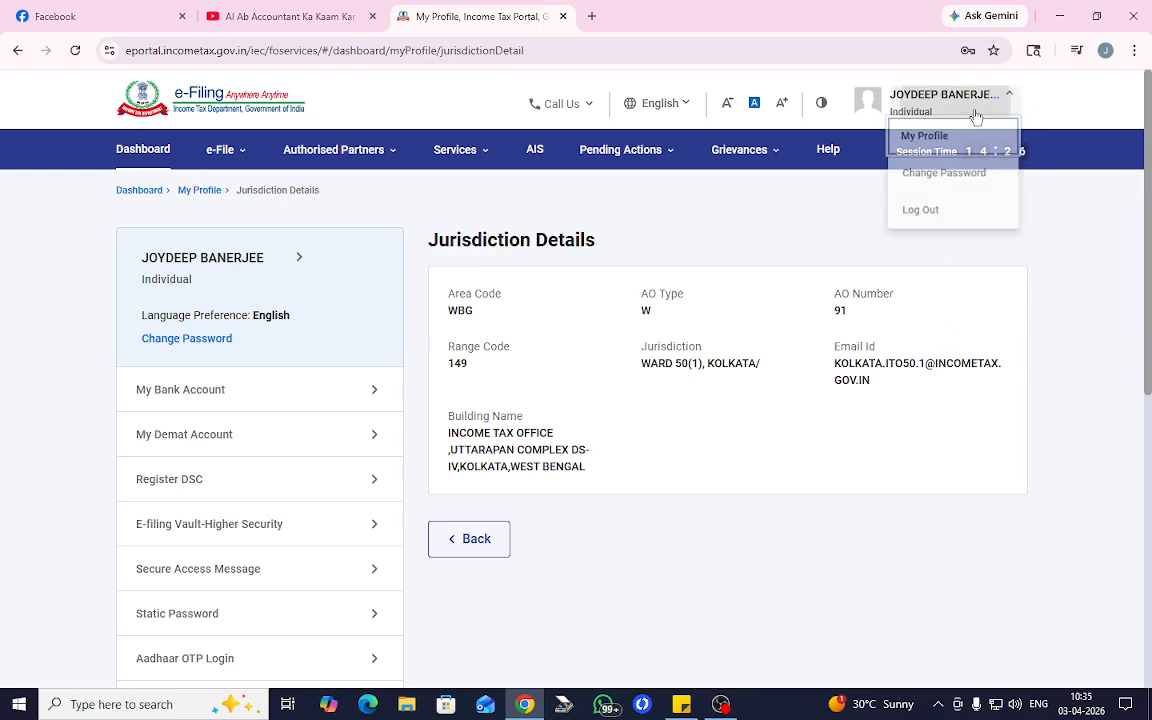
left_click(949, 219)
left_click(721, 704)
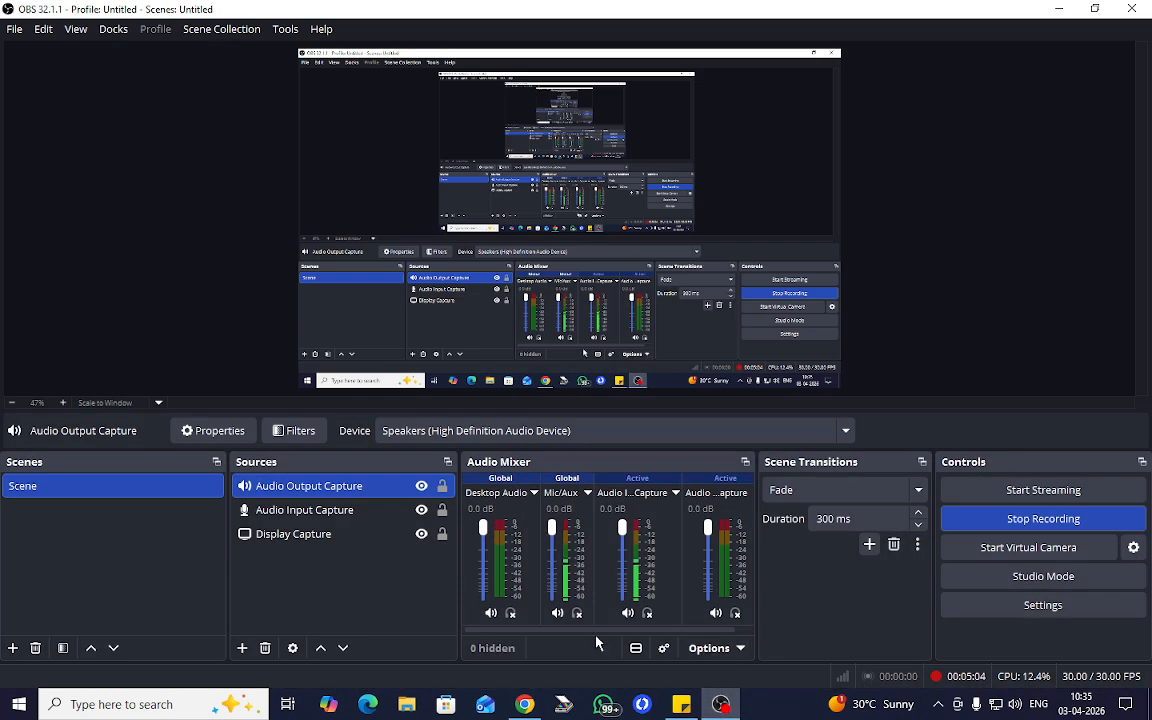